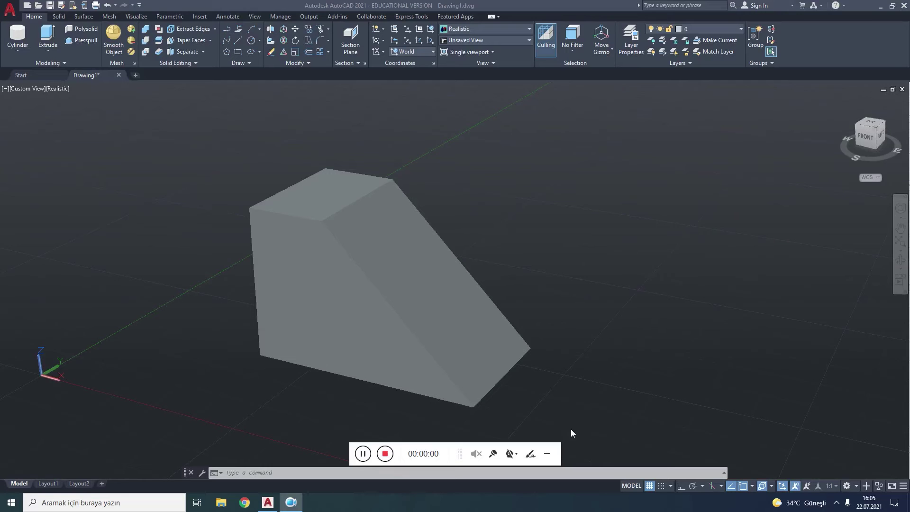
- Mirror the wedge across a three-point plane keeping the original, then delete the mirrored copy
click(549, 454)
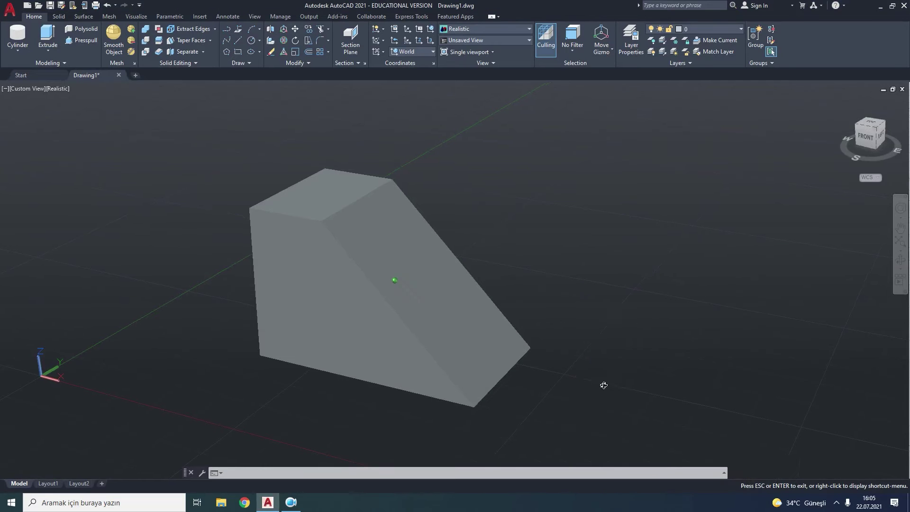
shift+middle_drag(599, 382, 621, 375)
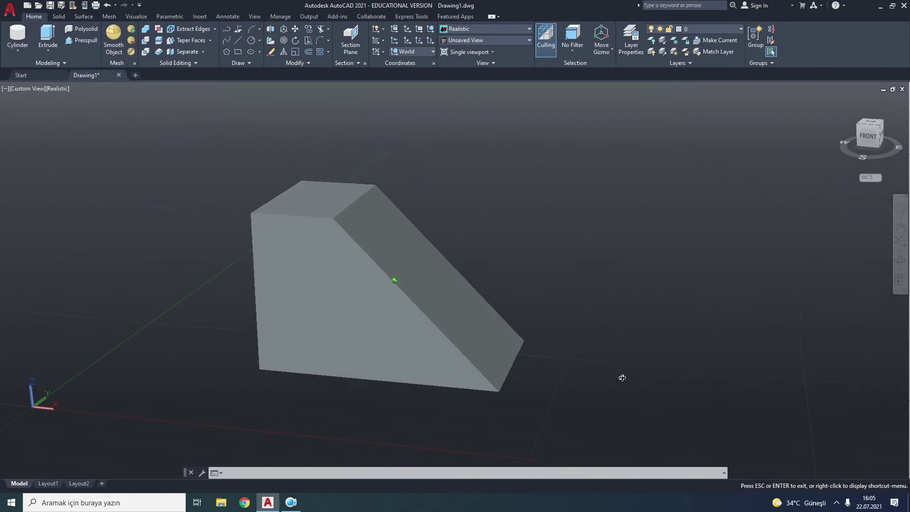
click(271, 32)
click(389, 234)
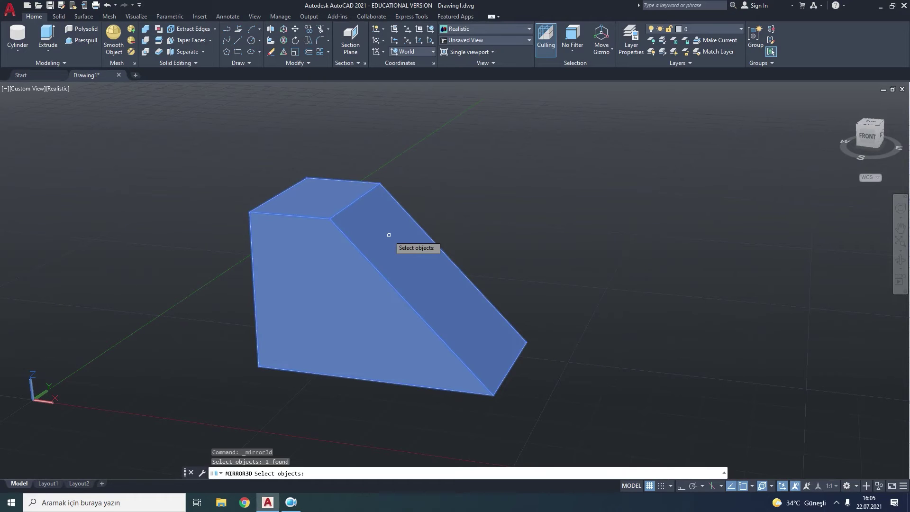
key(Return)
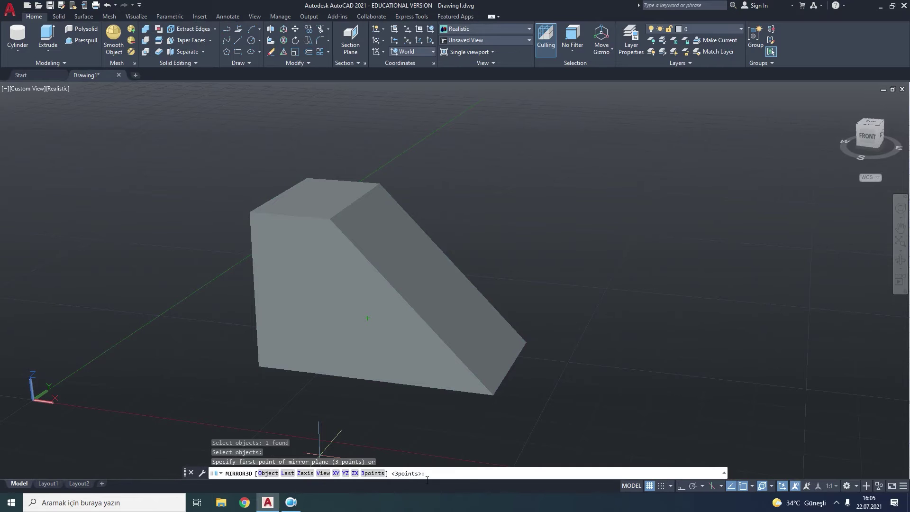
click(329, 219)
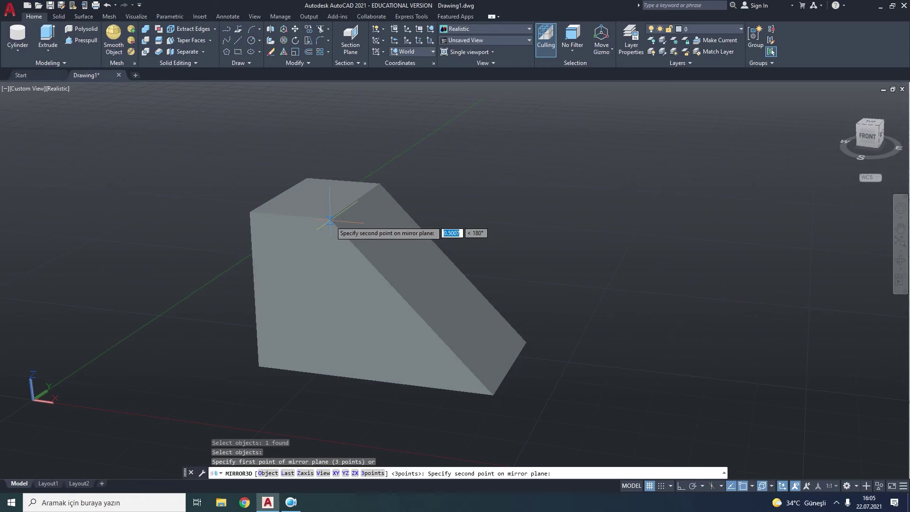
click(495, 394)
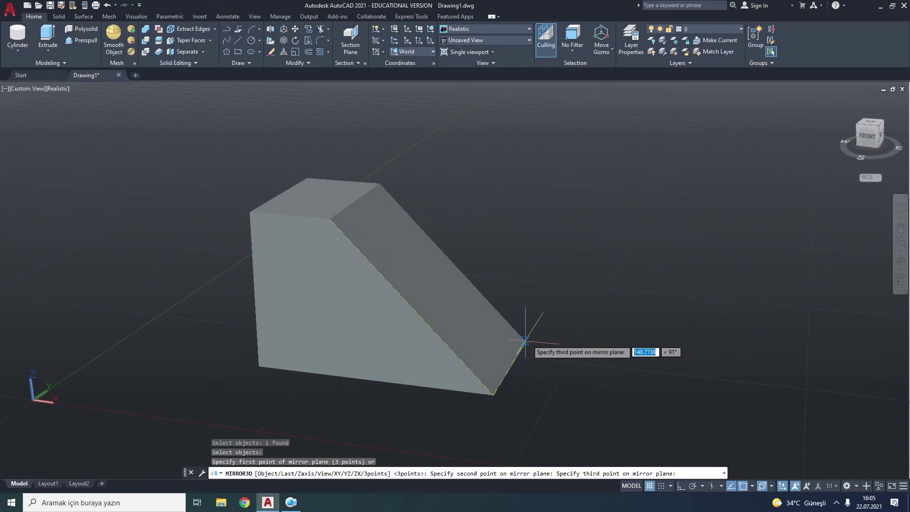
click(527, 341)
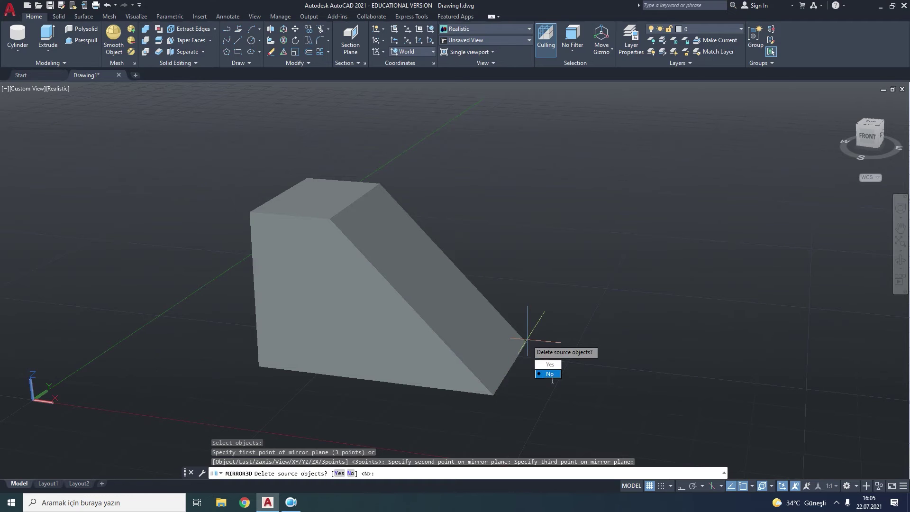
click(548, 375)
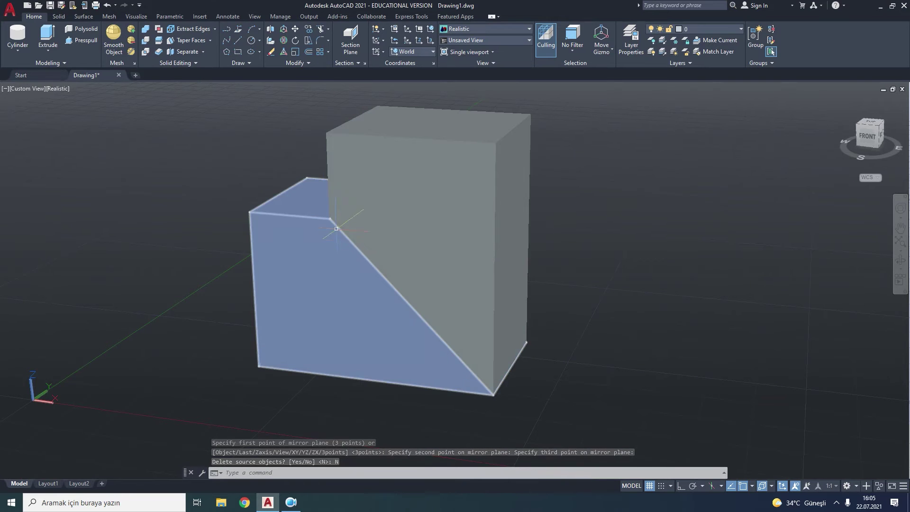
click(480, 237)
key(Delete)
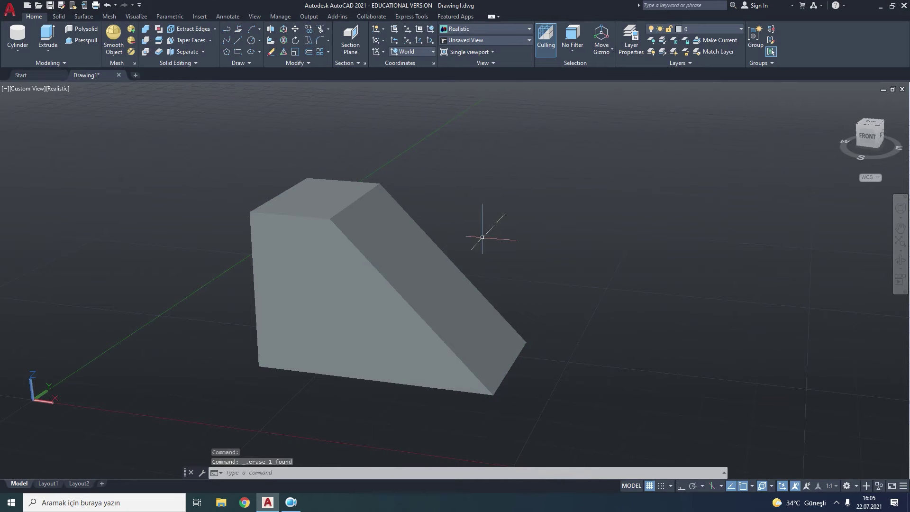
- Draw a circle to the right of the wedge and rotate it 30°
click(256, 41)
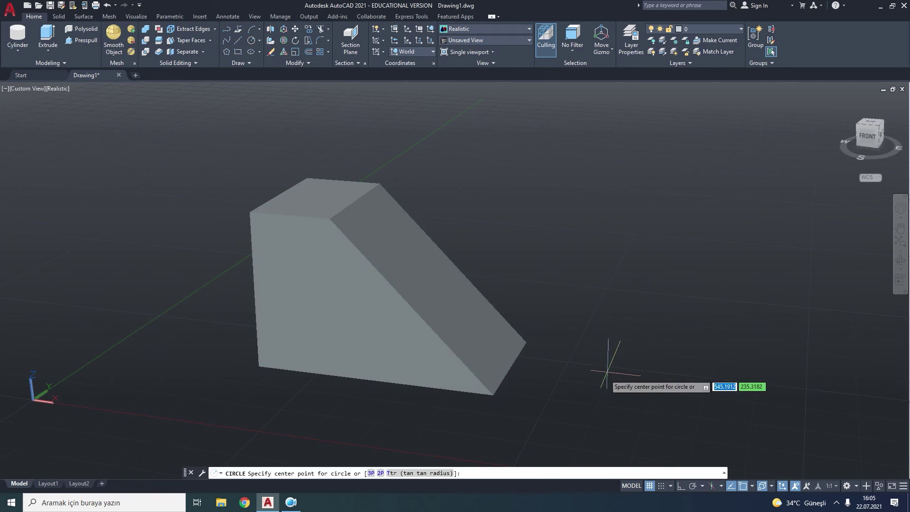
click(591, 383)
click(647, 388)
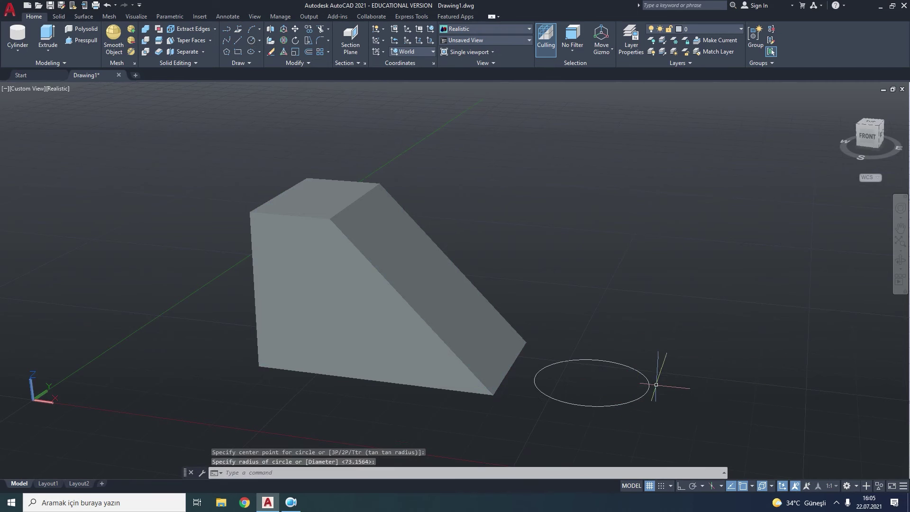
click(647, 389)
right_click(592, 345)
click(615, 358)
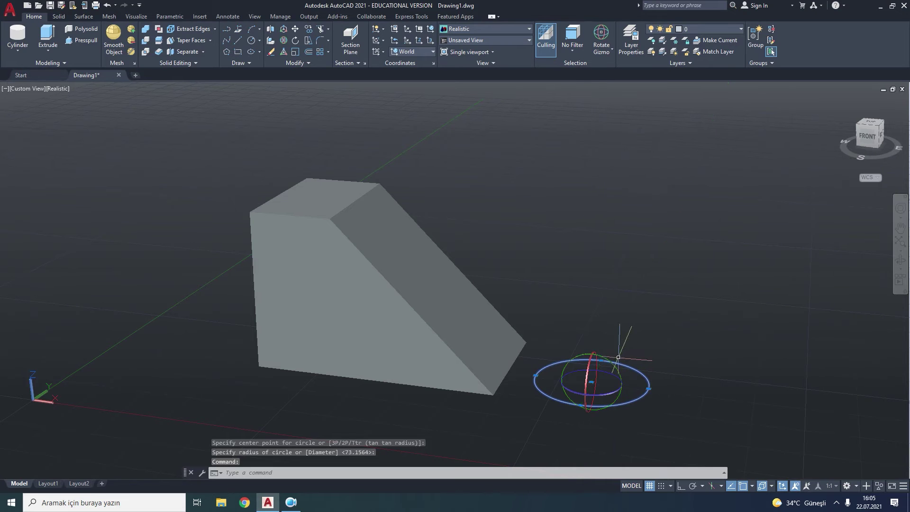
click(612, 361)
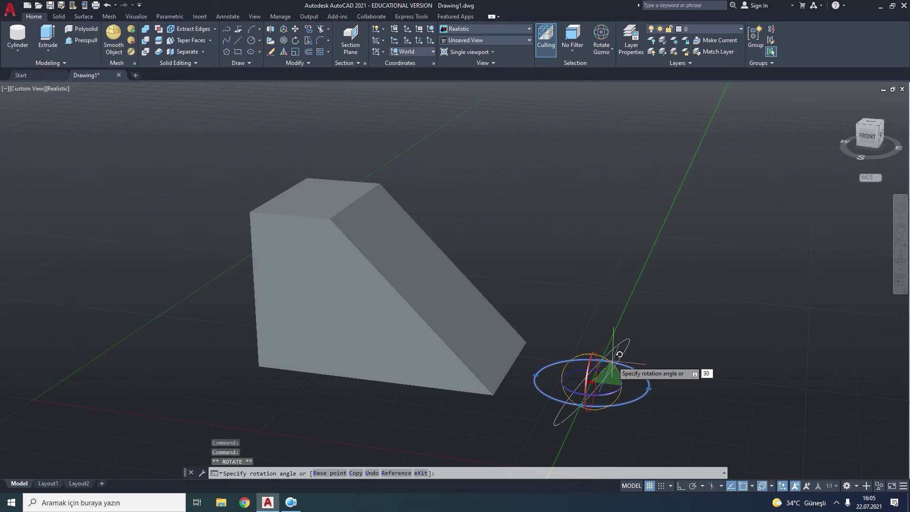
key(Return)
key(Escape)
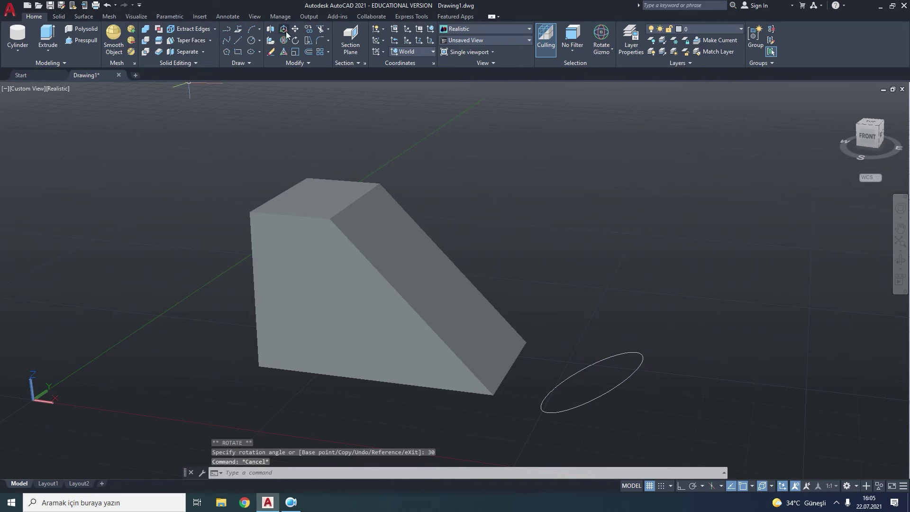
- Start a new 3D mirror with the wedge selected as the object
click(271, 29)
click(425, 298)
key(Return)
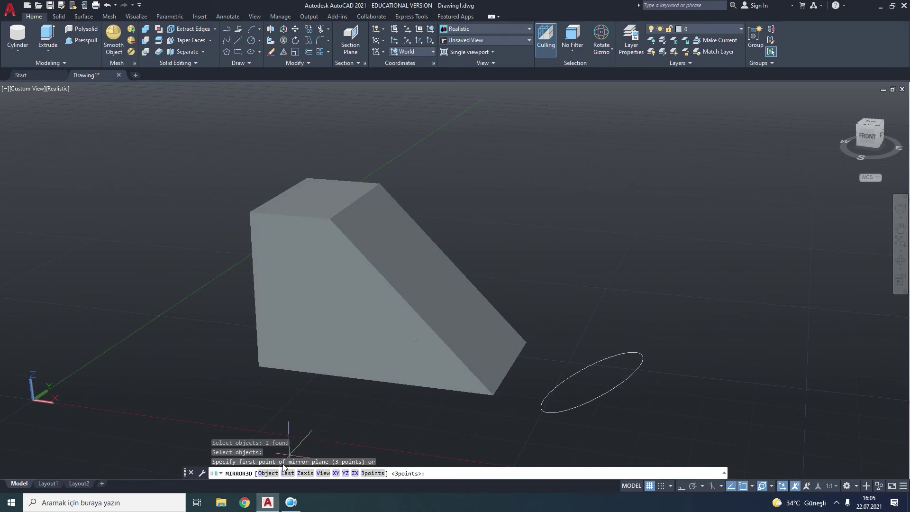
- Mirror the wedge across the tilted circle, keeping the original, and orbit to inspect the copy
click(269, 472)
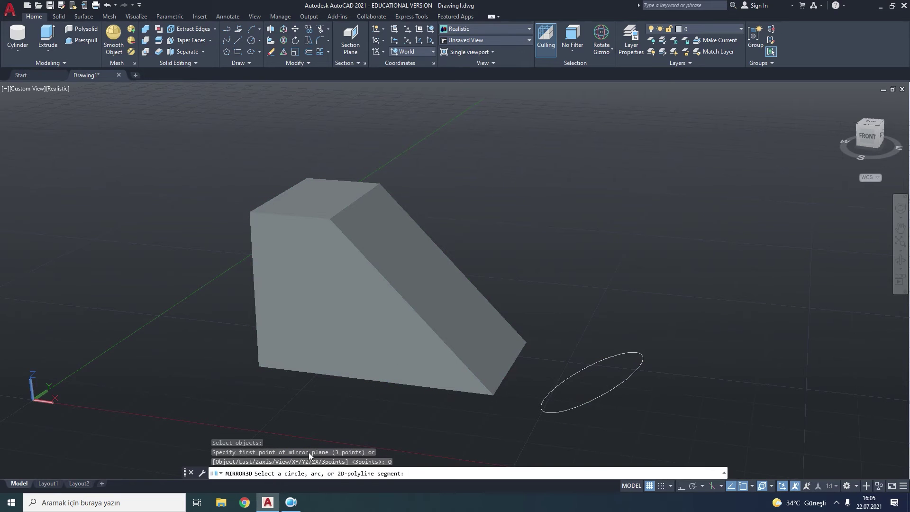
click(613, 389)
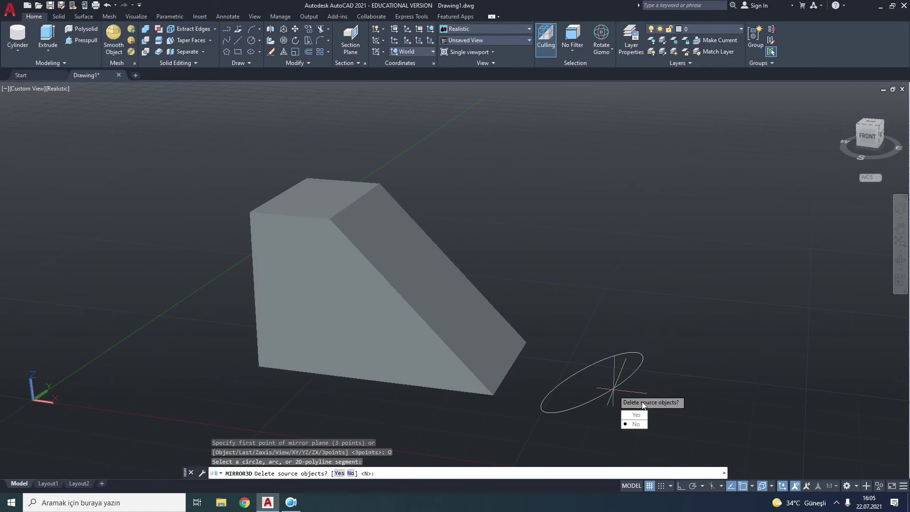
key(Return)
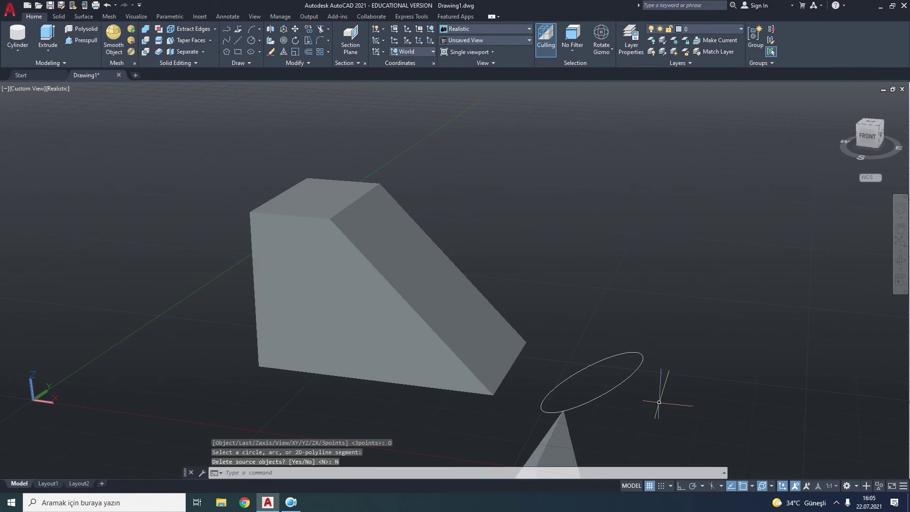
shift+middle_drag(655, 406, 668, 403)
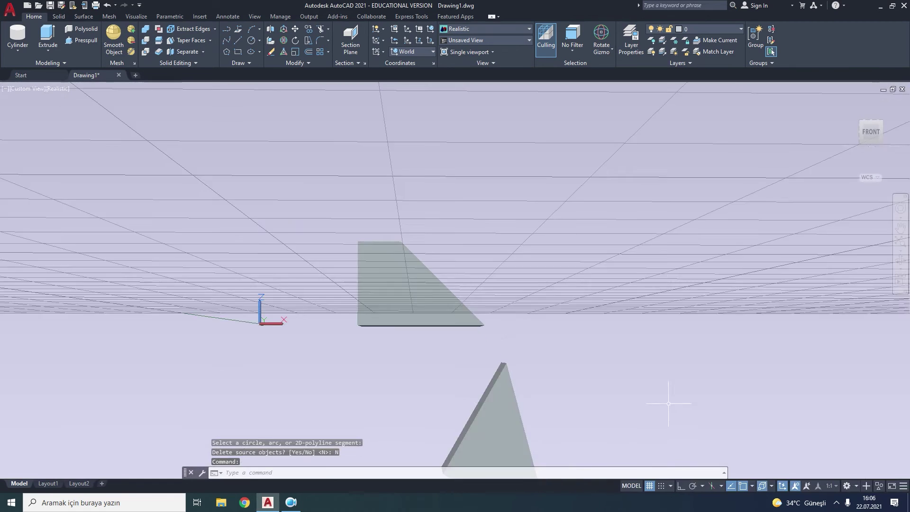
shift+middle_drag(632, 428, 589, 418)
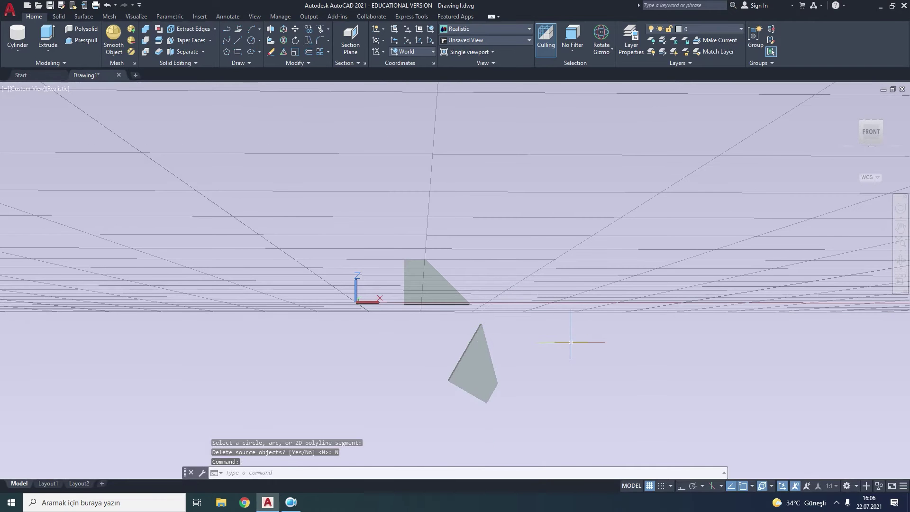
mouse_move(532, 319)
shift+middle_down()
mouse_move(485, 407)
mouse_move(538, 404)
mouse_move(521, 397)
mouse_move(536, 394)
shift+middle_up()
- Undo the mirror and erase the tilted circle
click(108, 8)
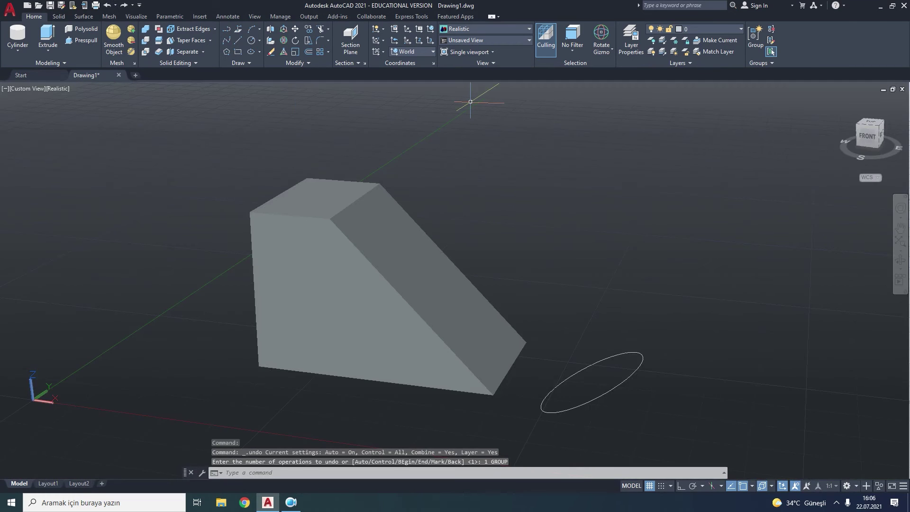
click(638, 367)
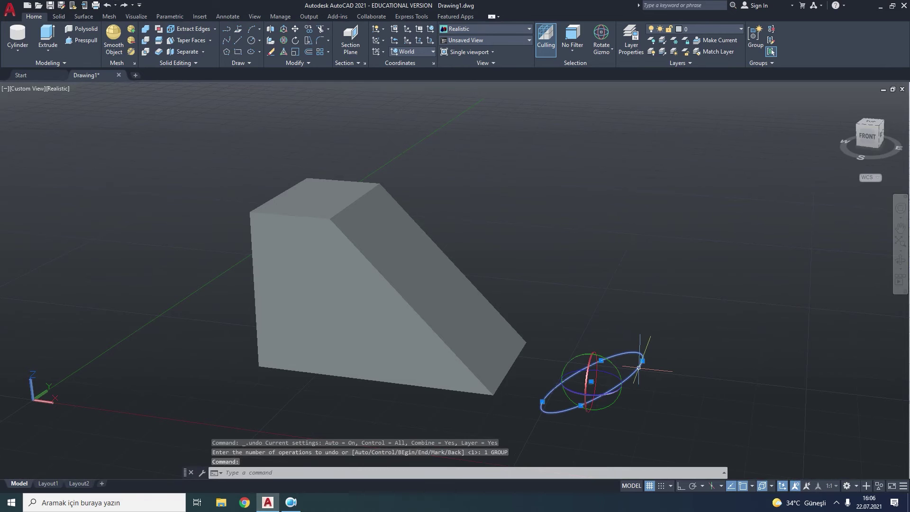
key(Delete)
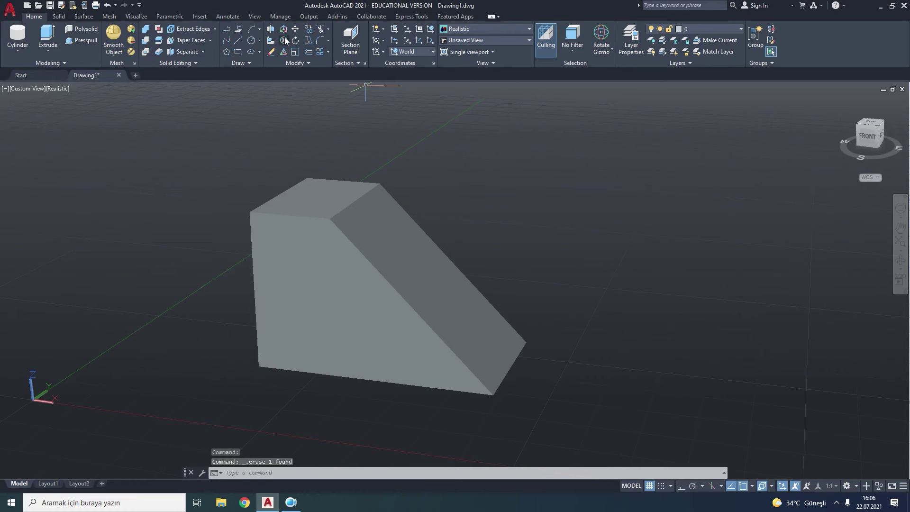
click(271, 31)
click(423, 293)
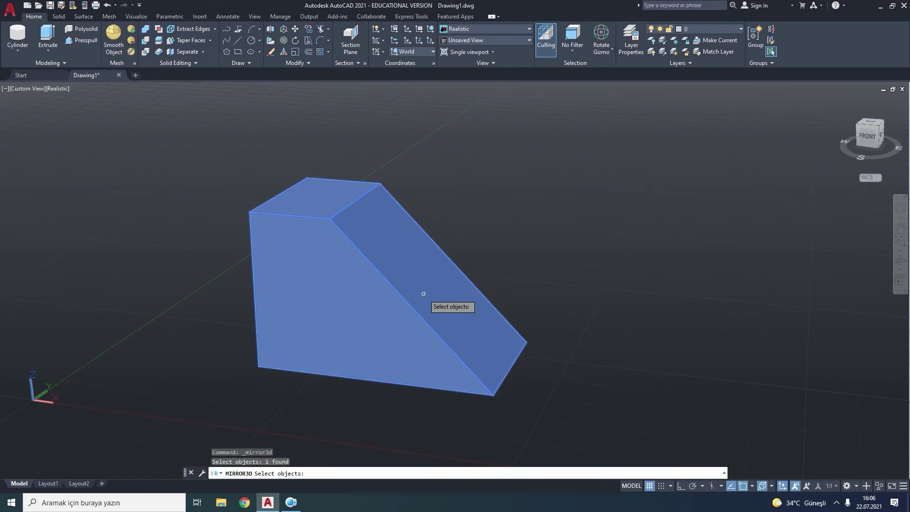
key(Return)
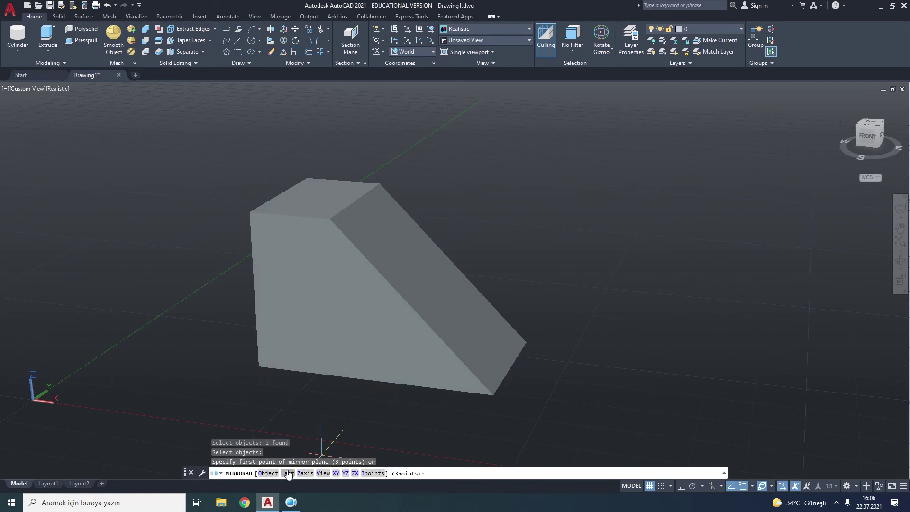
click(288, 472)
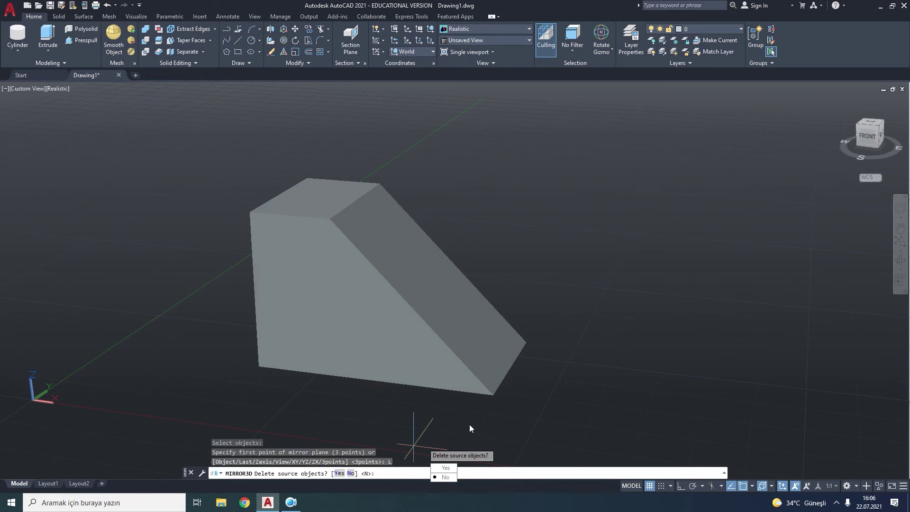
text(n)
key(Return)
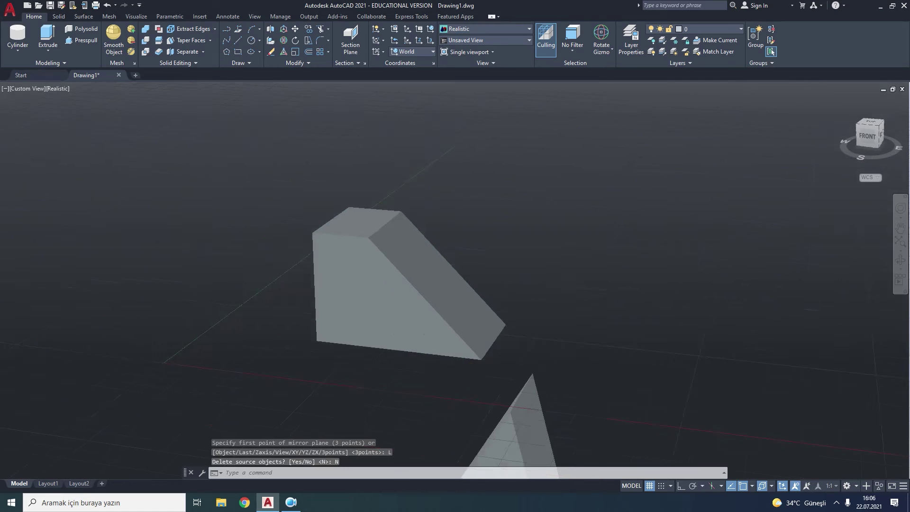
click(471, 387)
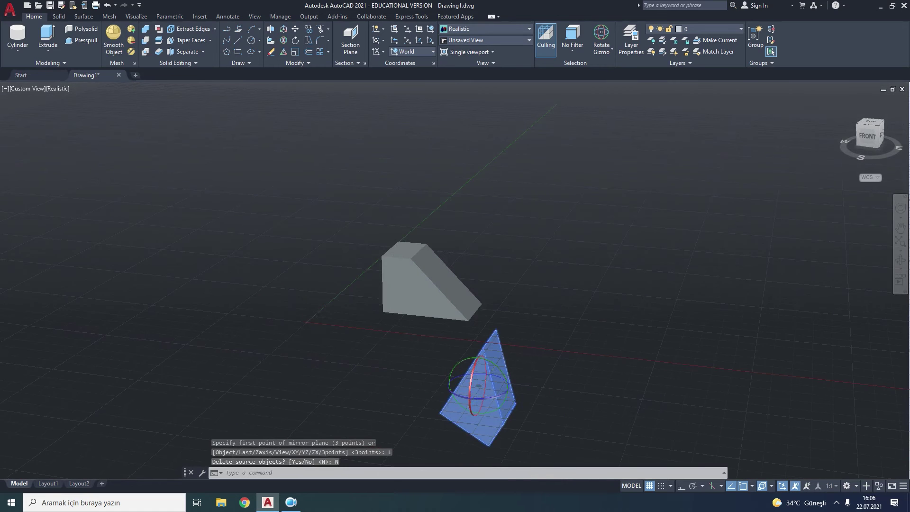
key(Delete)
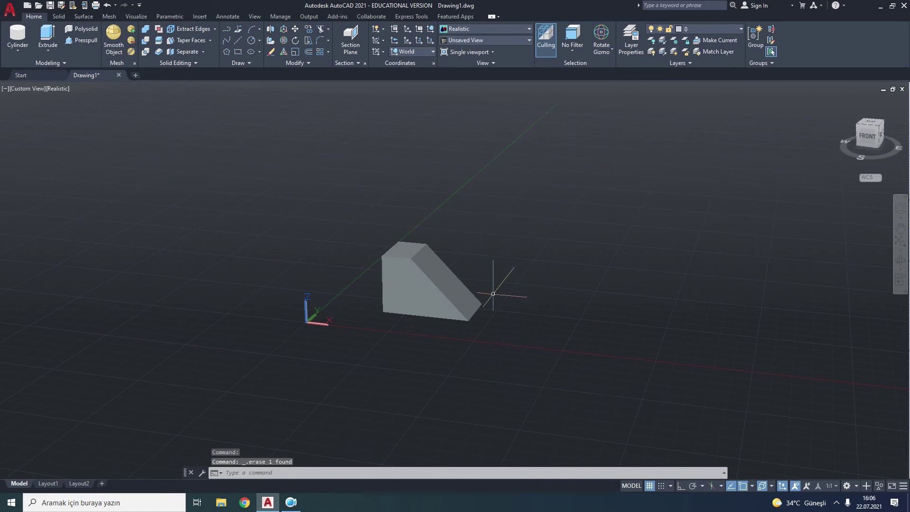
scroll(478, 277, up, 3)
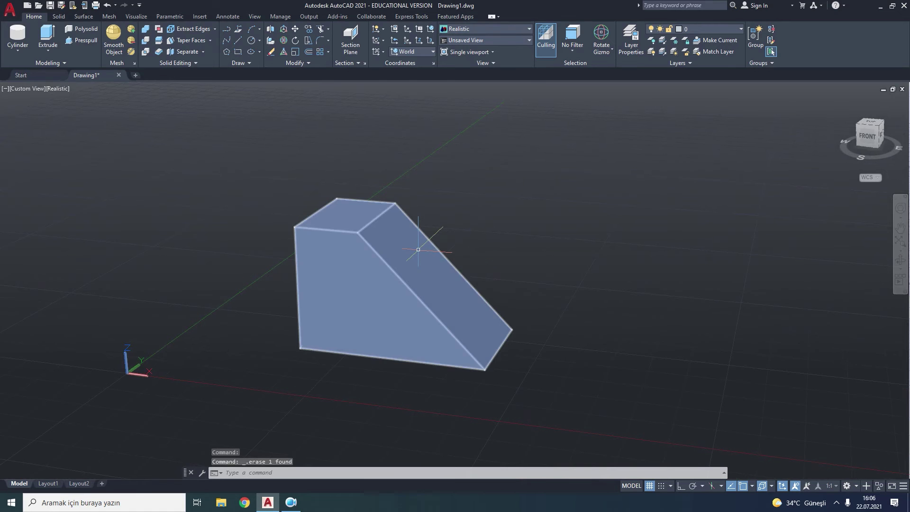
click(269, 30)
click(441, 271)
key(Return)
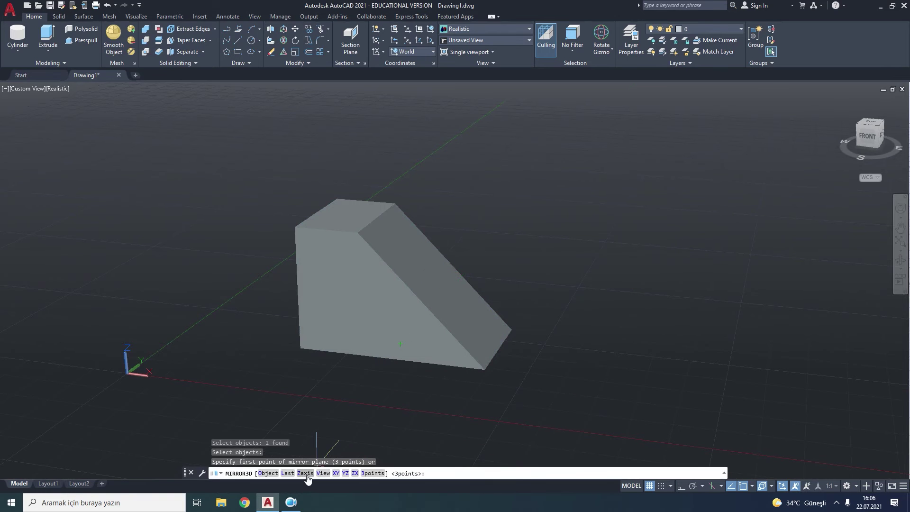
click(306, 473)
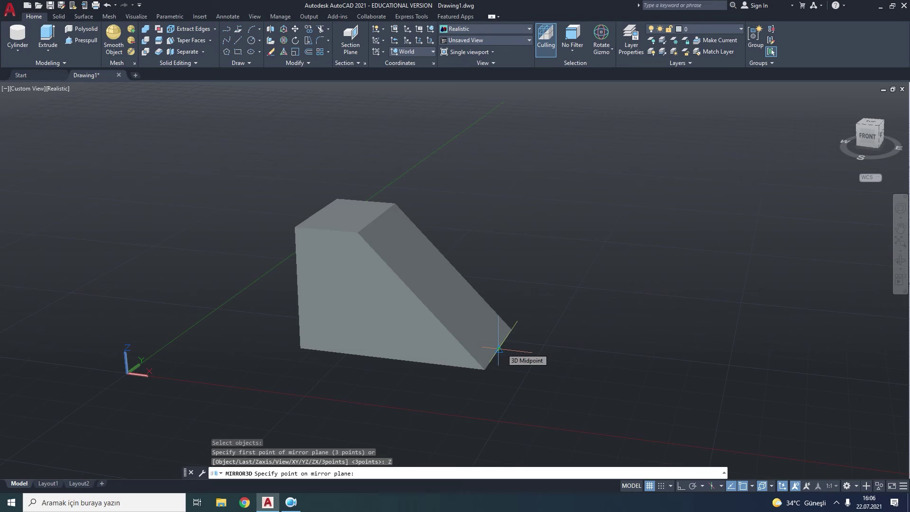
click(498, 349)
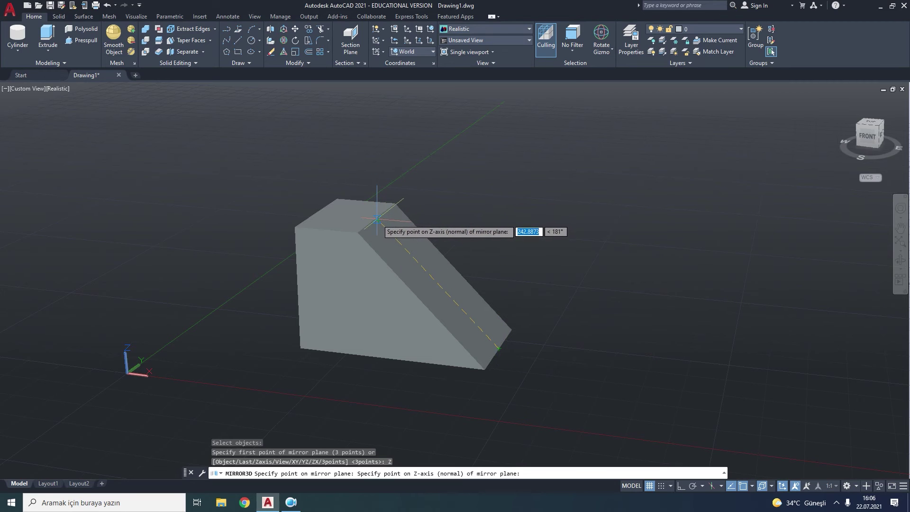
click(375, 218)
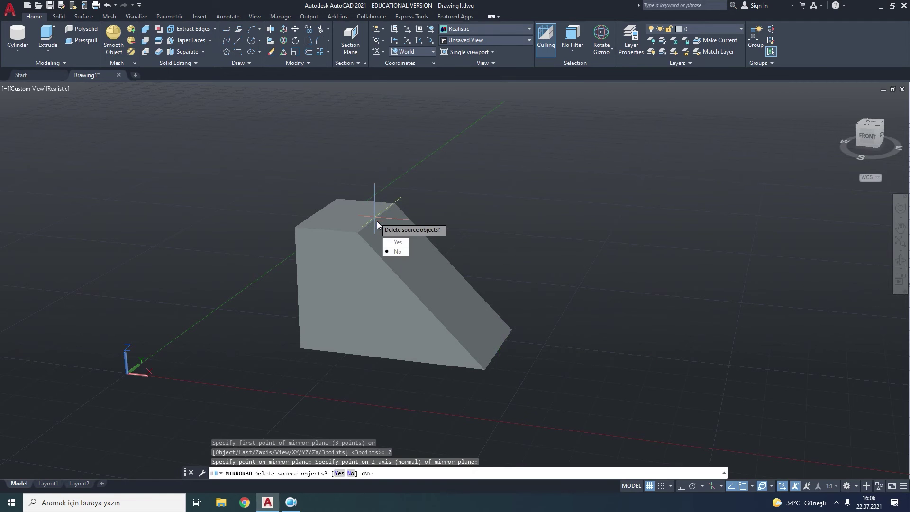
click(395, 251)
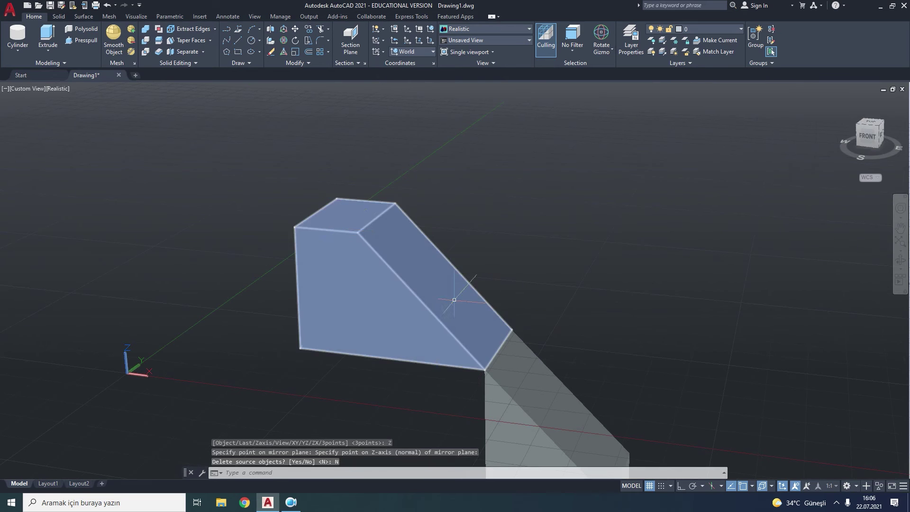
shift+middle_drag(454, 299, 284, 132)
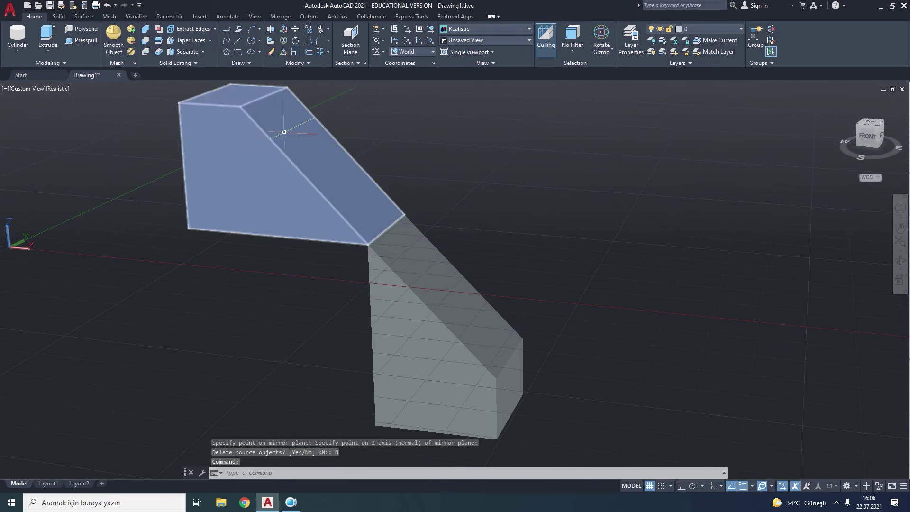
click(108, 7)
- Undo the previous copy, then mirror the wedge across a point-and-normal plane on its slope, keeping the source
click(108, 7)
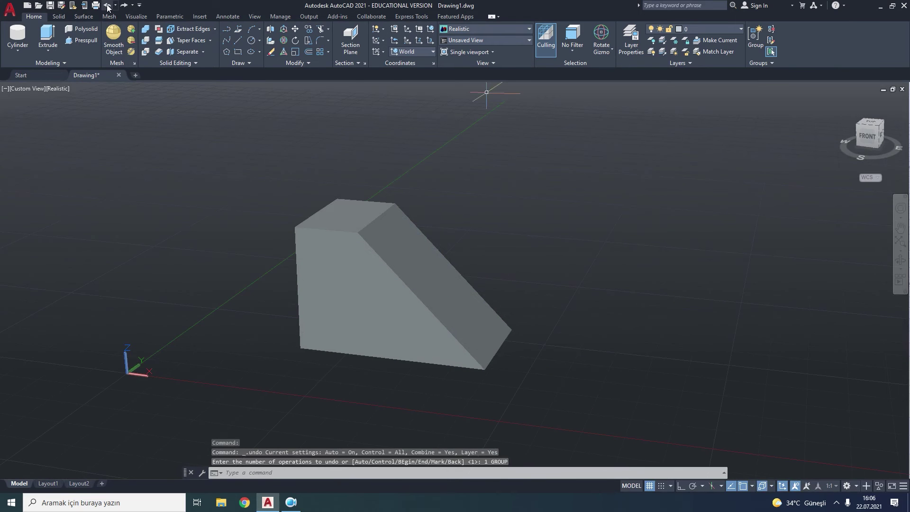
click(270, 28)
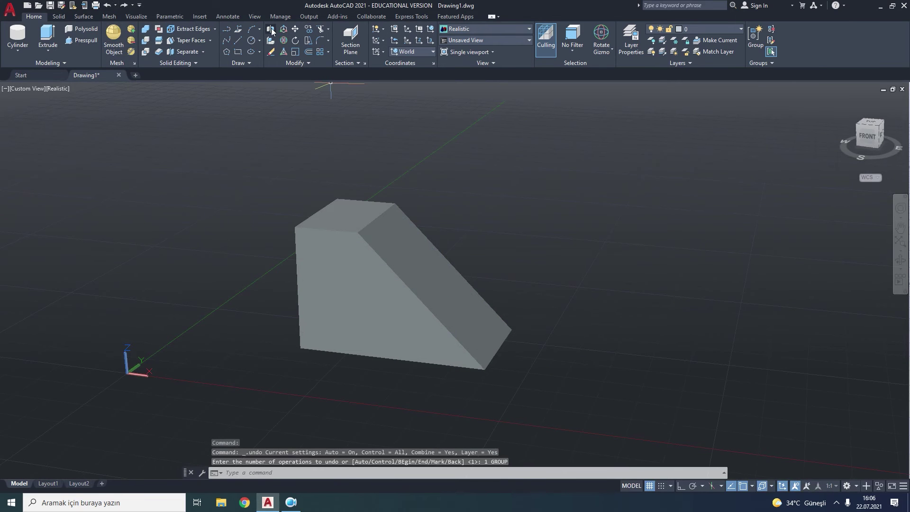
click(442, 280)
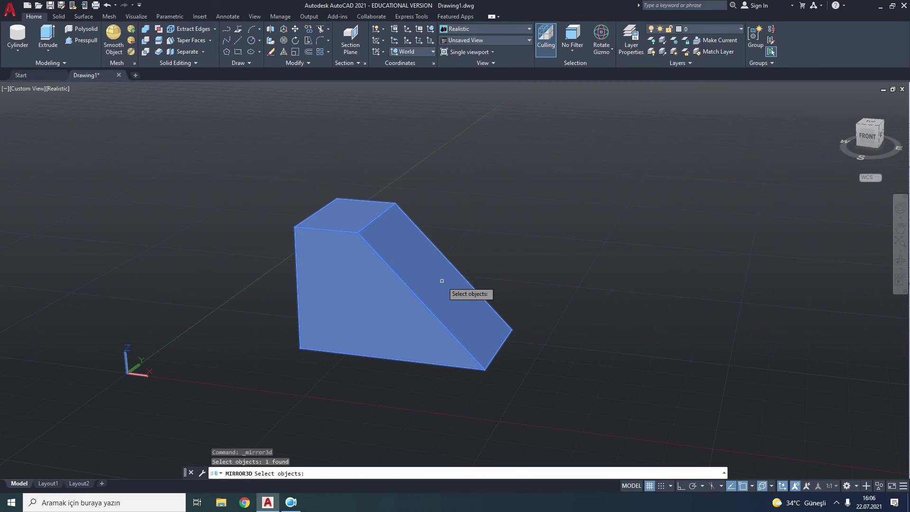
key(Return)
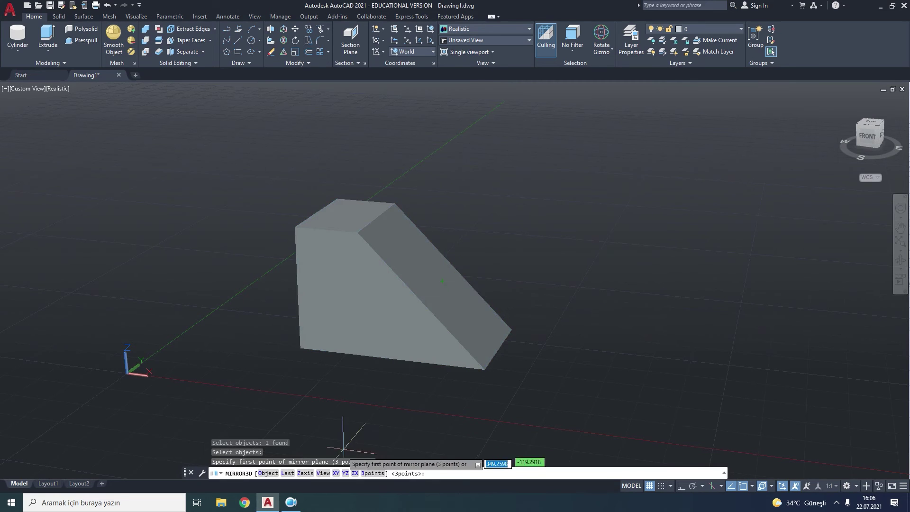
click(306, 473)
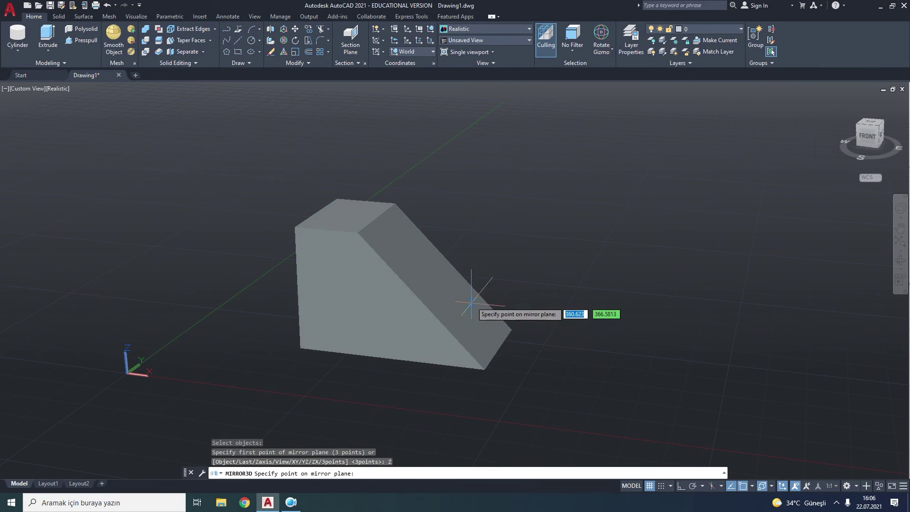
click(418, 298)
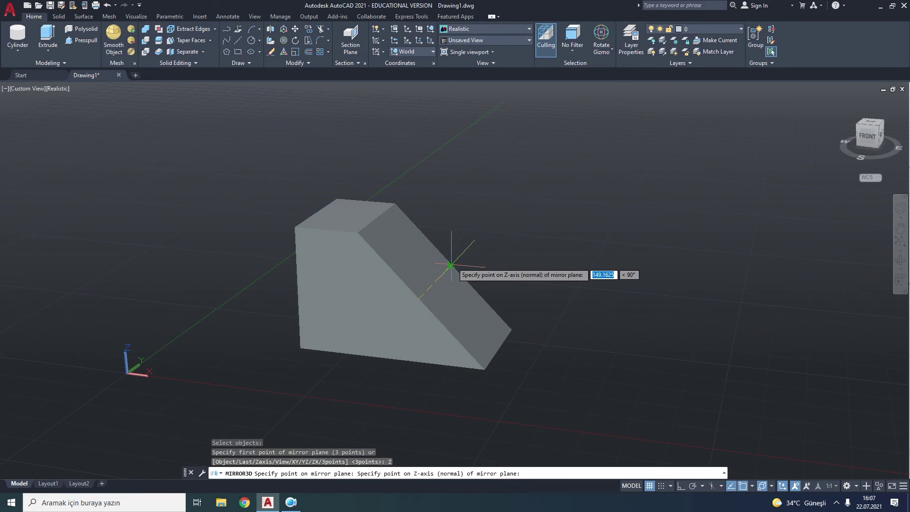
click(451, 266)
click(470, 298)
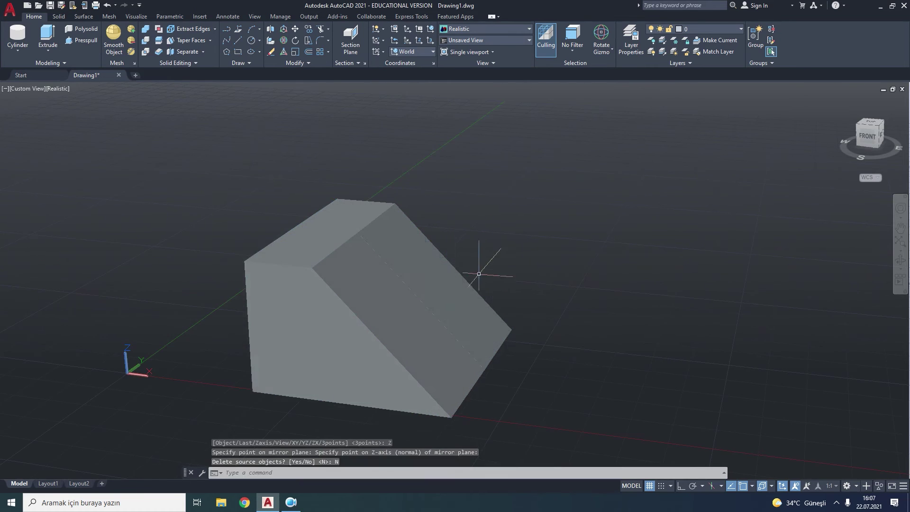
- Delete both solids and draw a new box solid
click(528, 206)
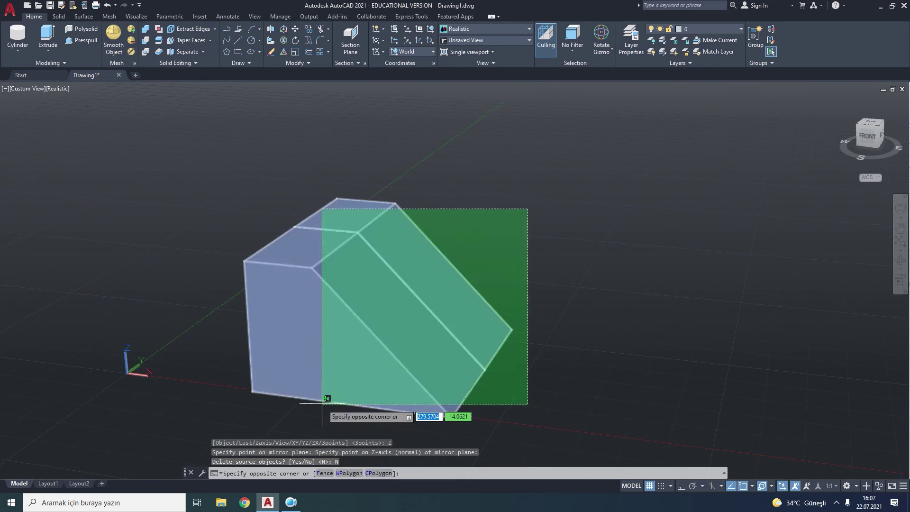
click(331, 393)
key(Delete)
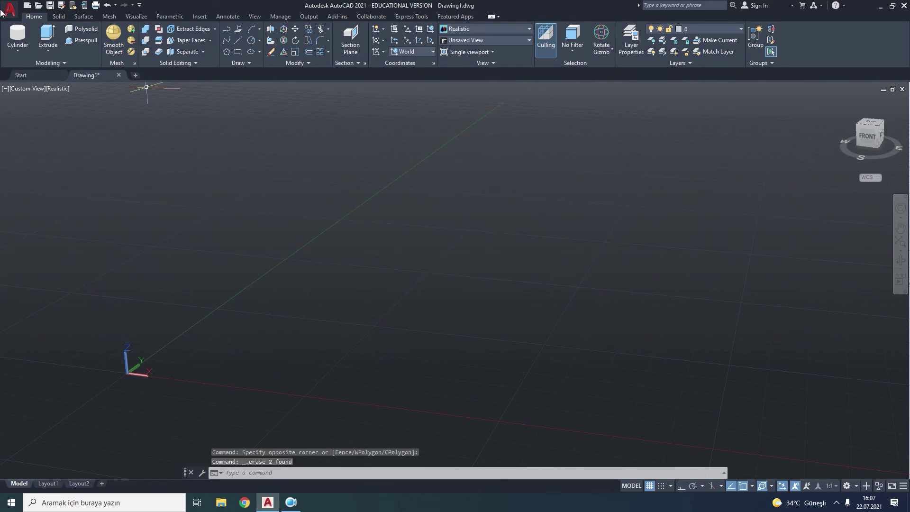
click(18, 52)
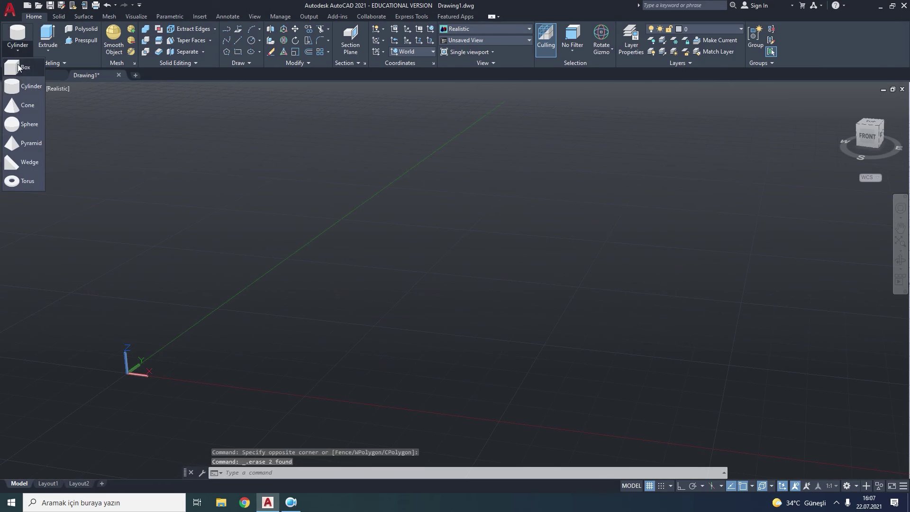
click(19, 90)
click(422, 261)
click(503, 371)
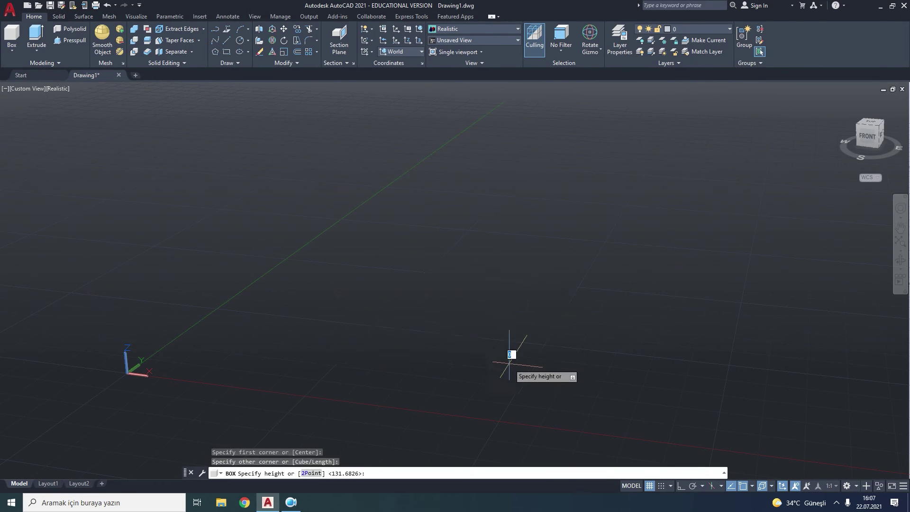
click(504, 249)
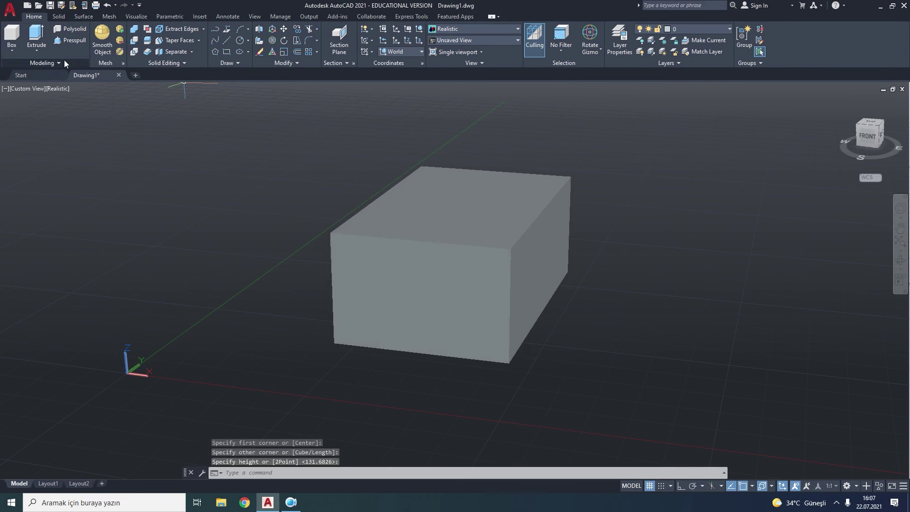
- Add a cylinder projecting from the box's right side face
click(11, 50)
click(16, 86)
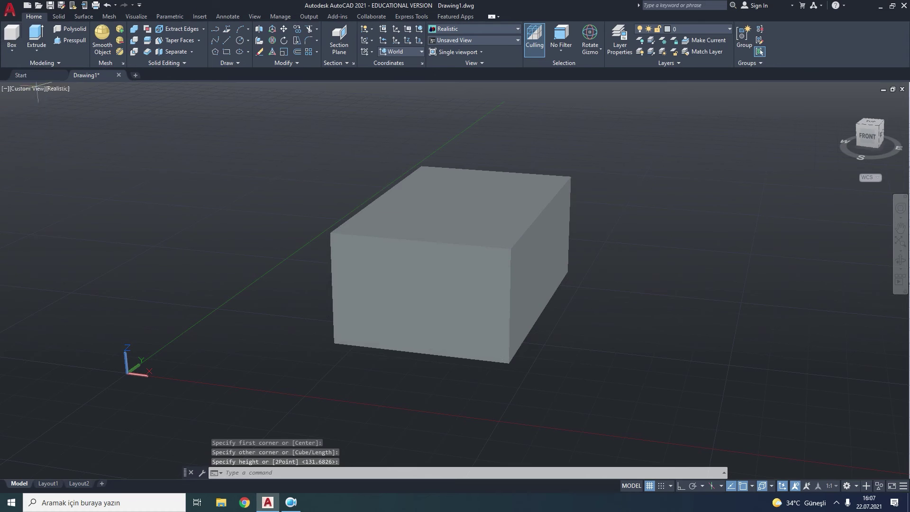
click(540, 256)
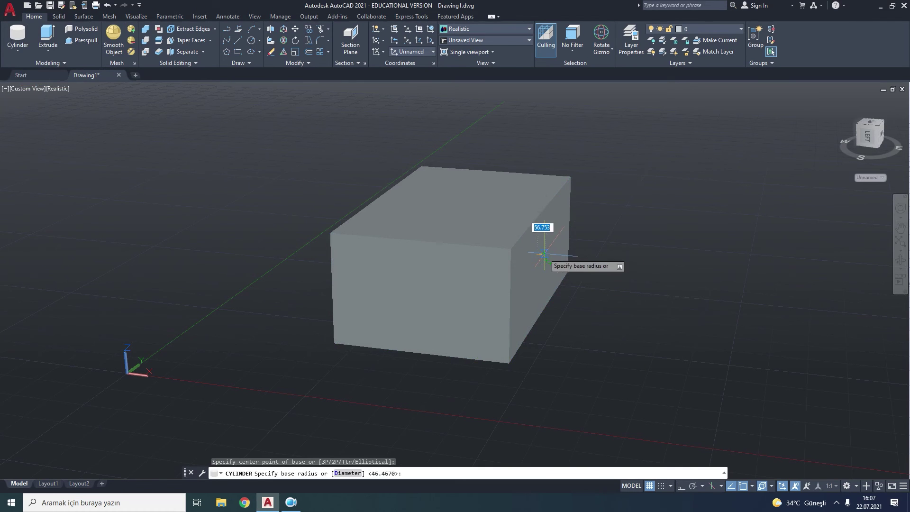
key(Escape)
click(17, 34)
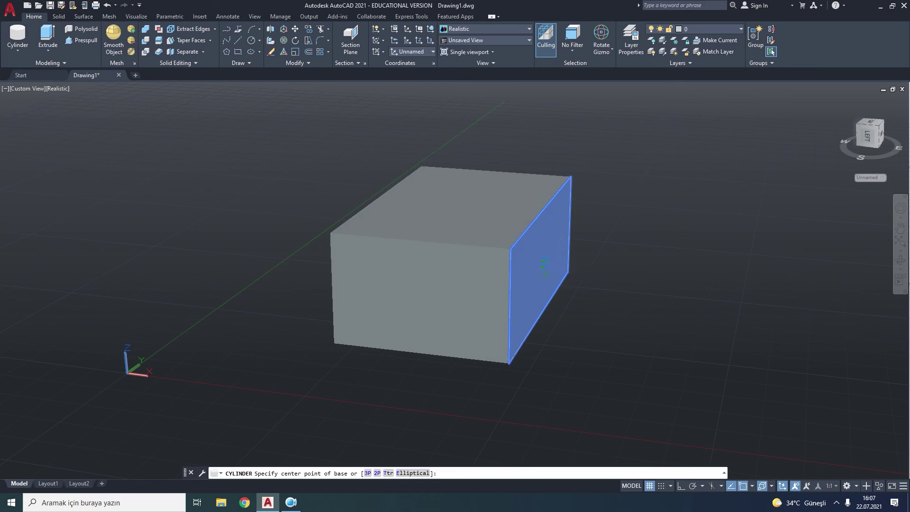
click(547, 270)
click(553, 273)
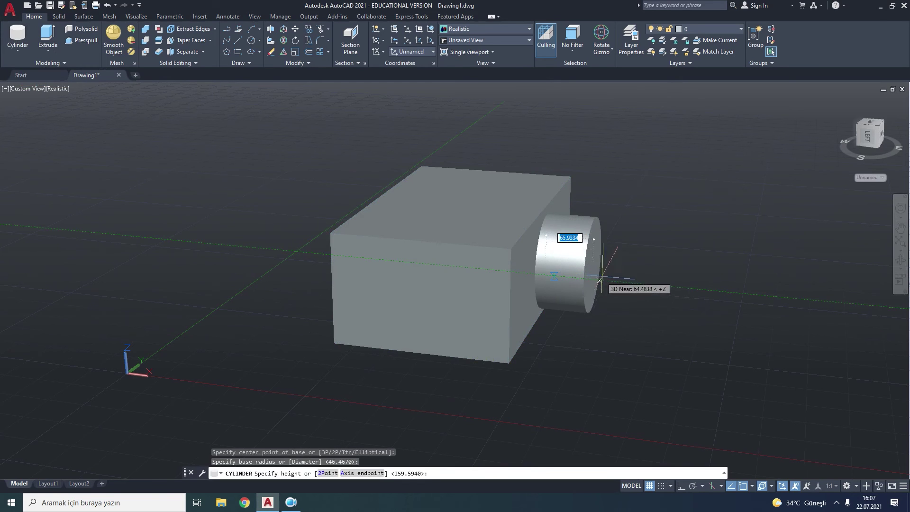
click(639, 289)
shift+middle_drag(609, 351, 636, 358)
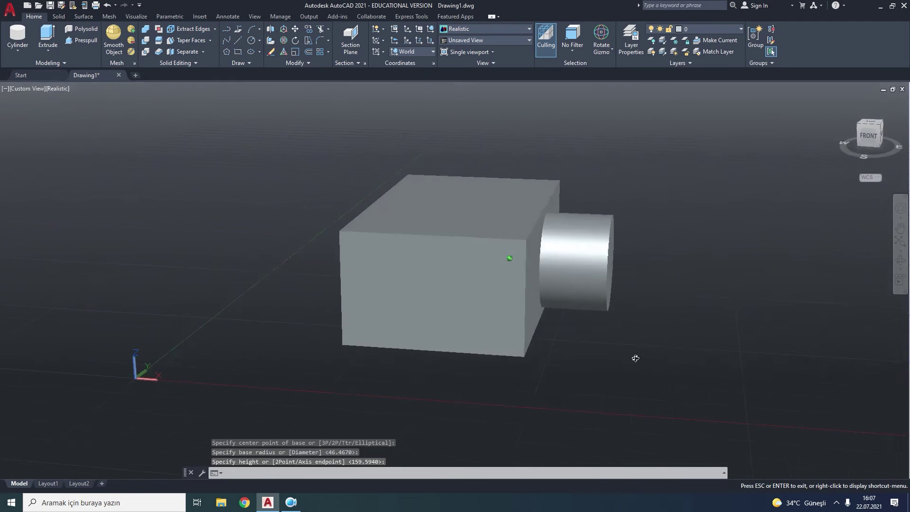
click(593, 258)
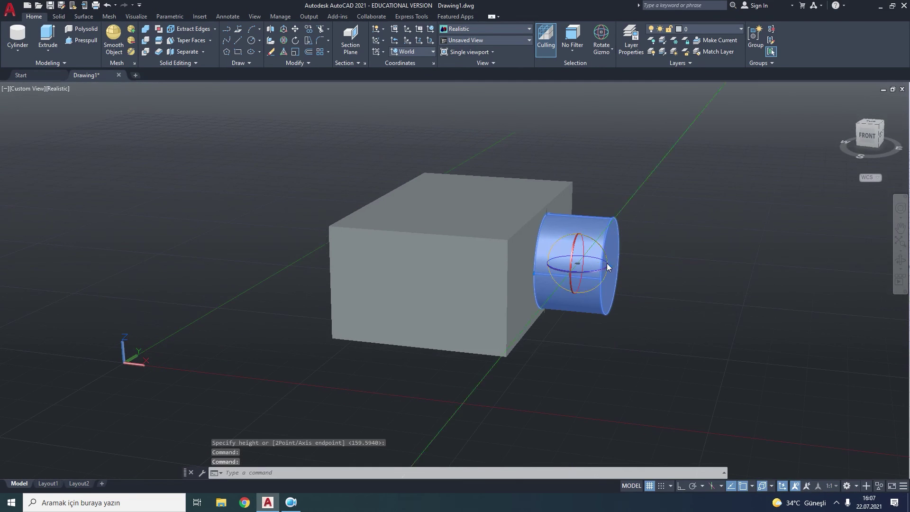
key(Escape)
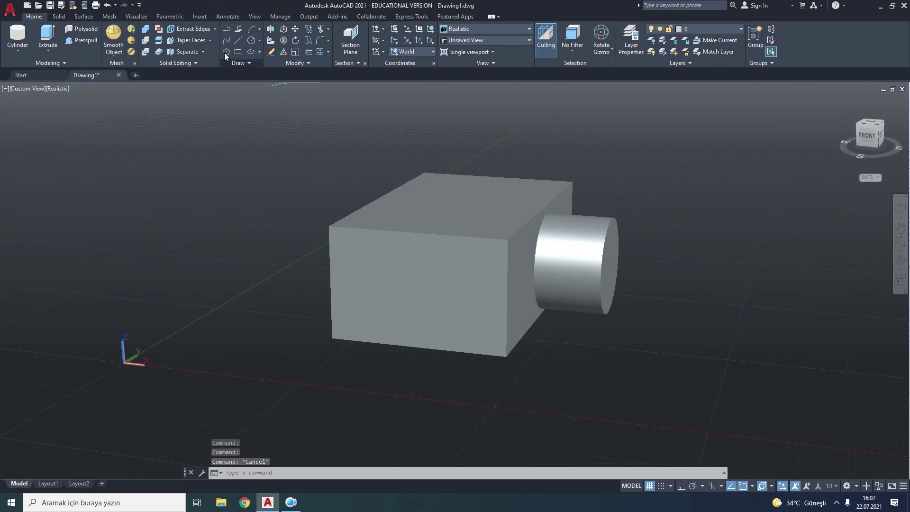
- Mirror the cylinder across the YZ plane through 0,0,0, keeping the original
click(270, 29)
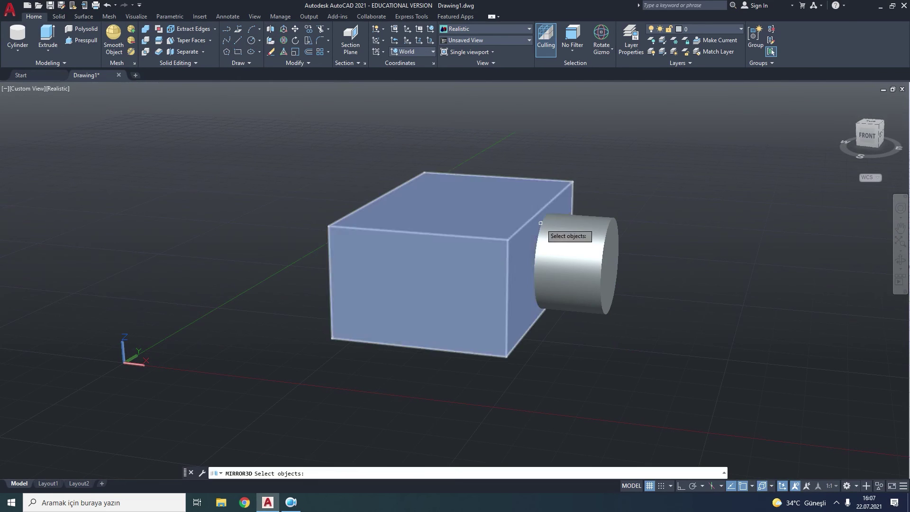
click(589, 257)
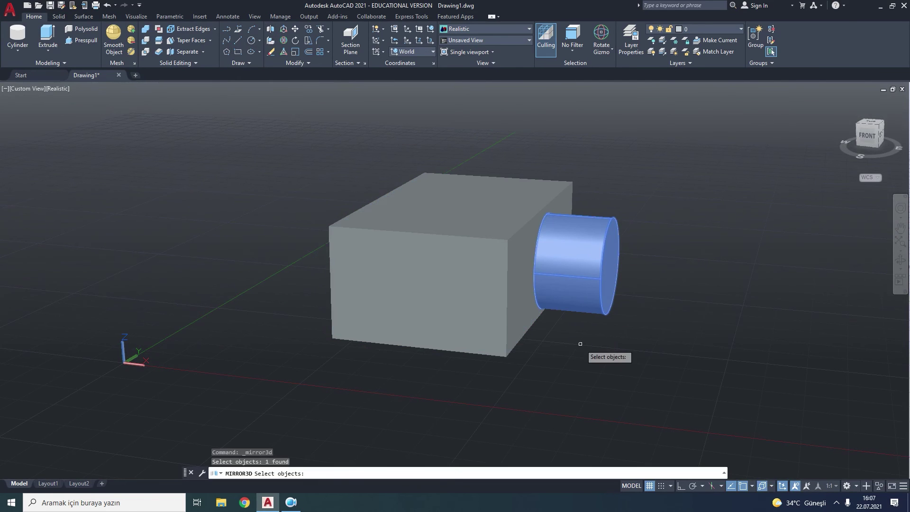
key(Return)
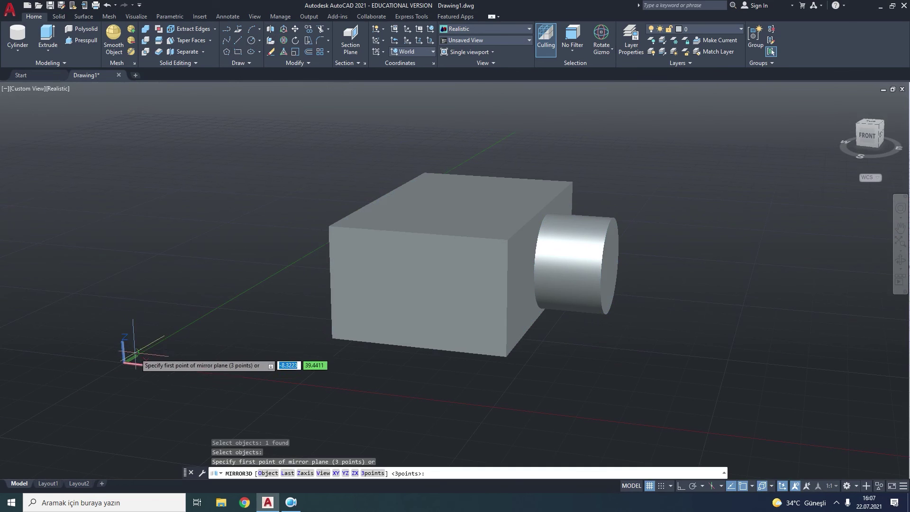
click(345, 473)
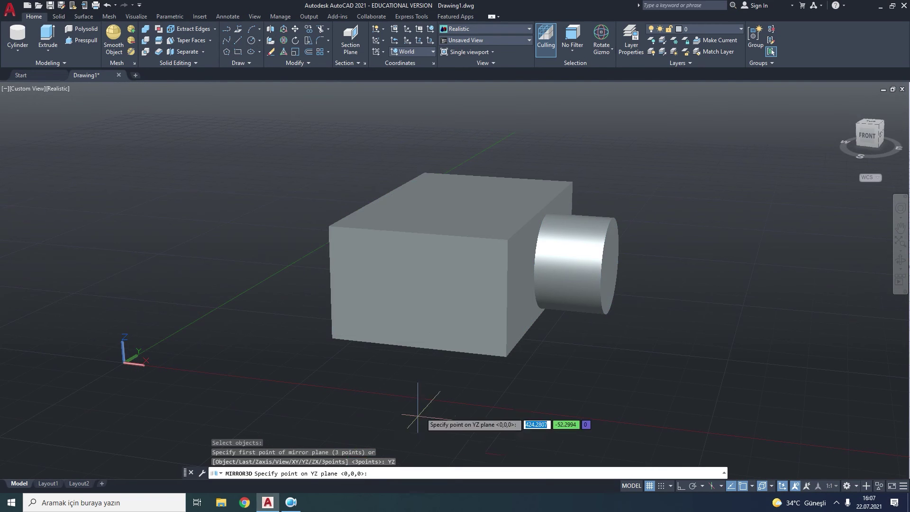
click(413, 350)
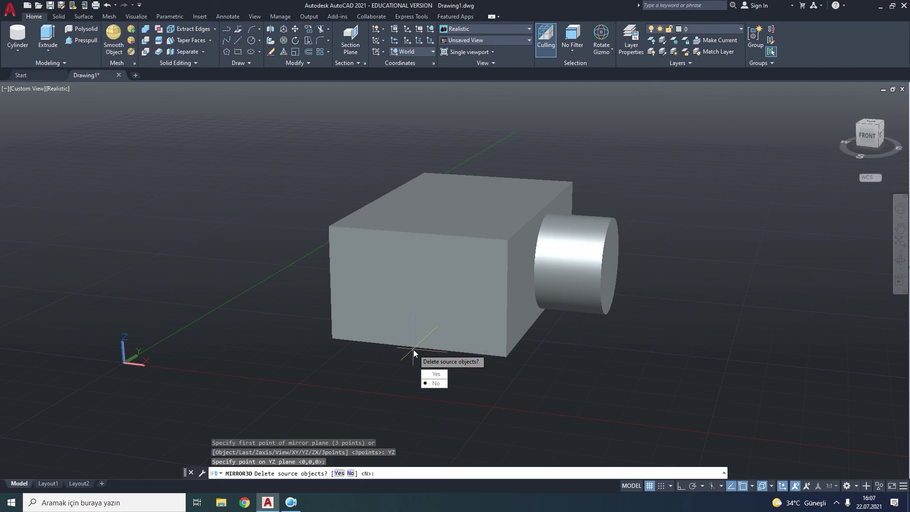
click(434, 383)
shift+middle_drag(491, 393, 538, 390)
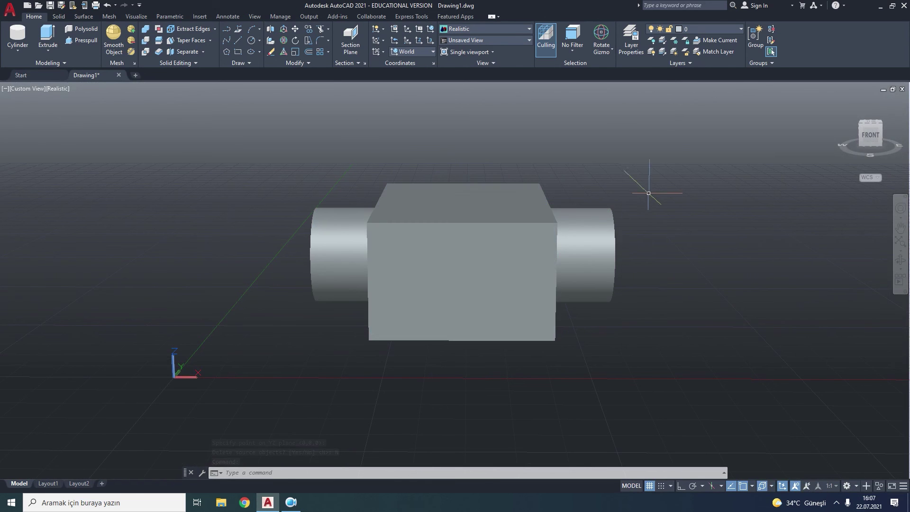
- Mirror the box and both cylinders across the XY plane through 0,0,0, keeping the originals
click(270, 30)
click(630, 169)
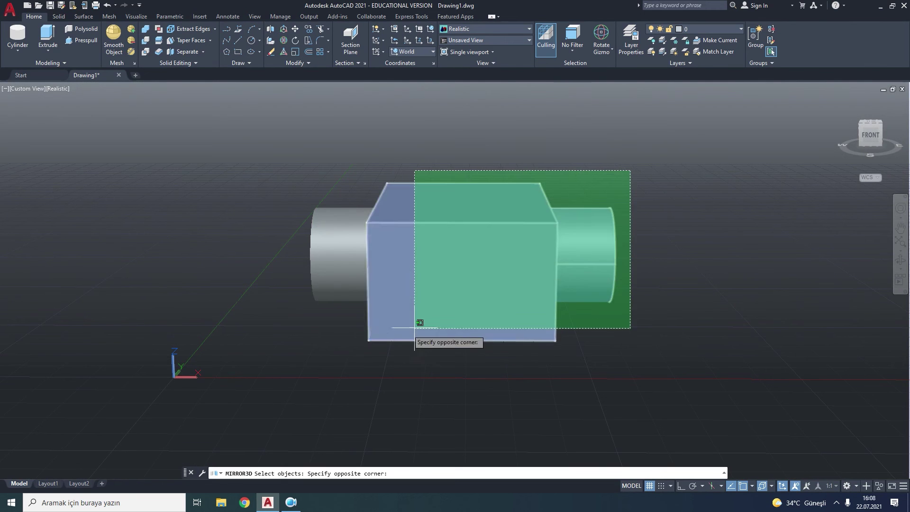
click(314, 345)
key(Return)
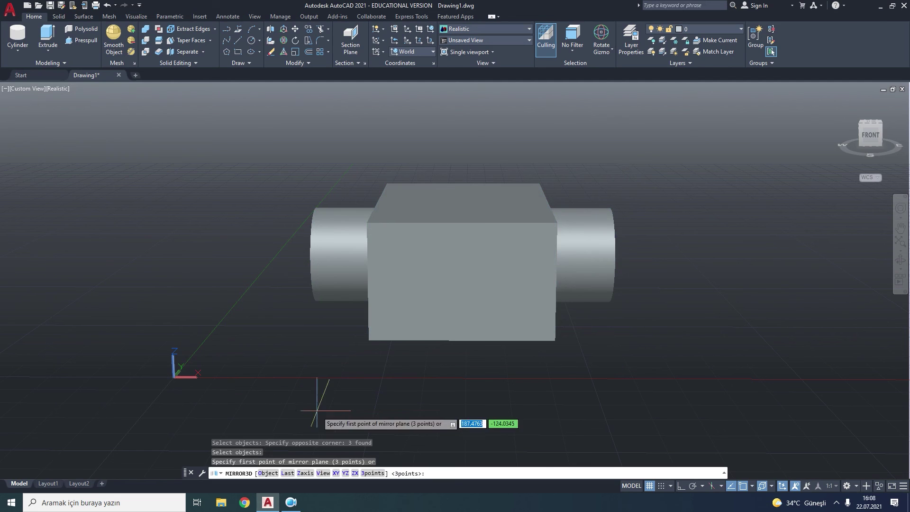
click(335, 472)
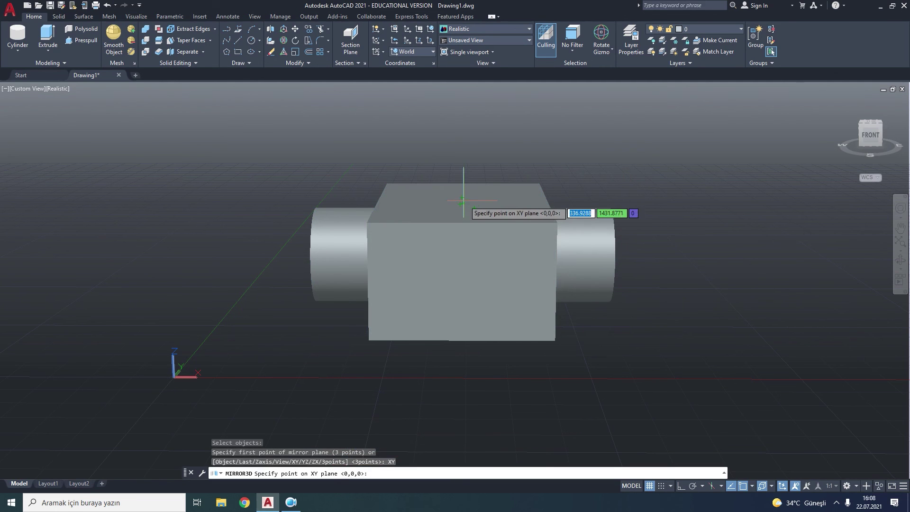
click(465, 199)
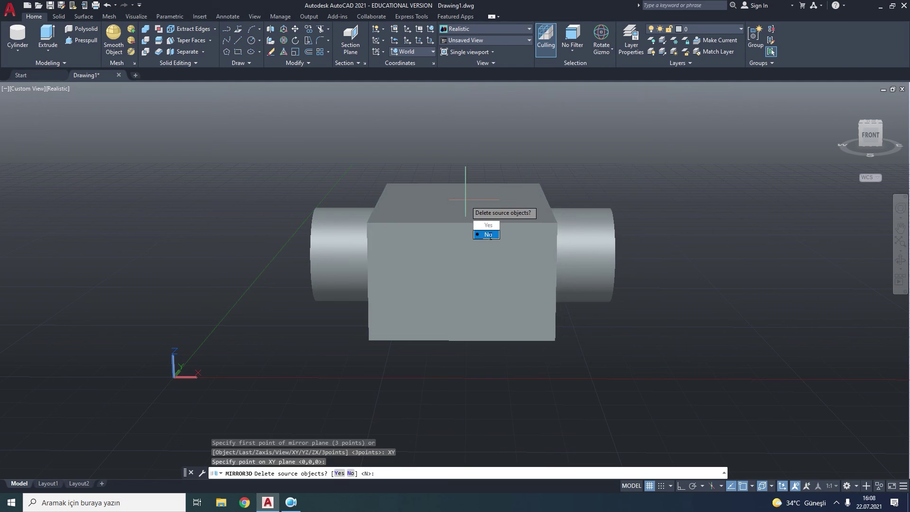
click(490, 236)
mouse_move(633, 337)
shift+middle_down()
mouse_move(535, 362)
mouse_move(579, 356)
shift+middle_up()
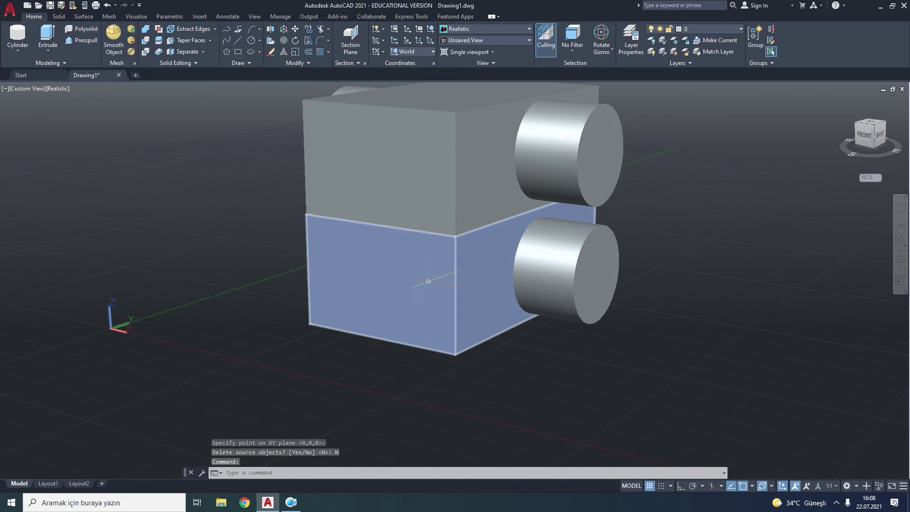
scroll(682, 204, down, 3)
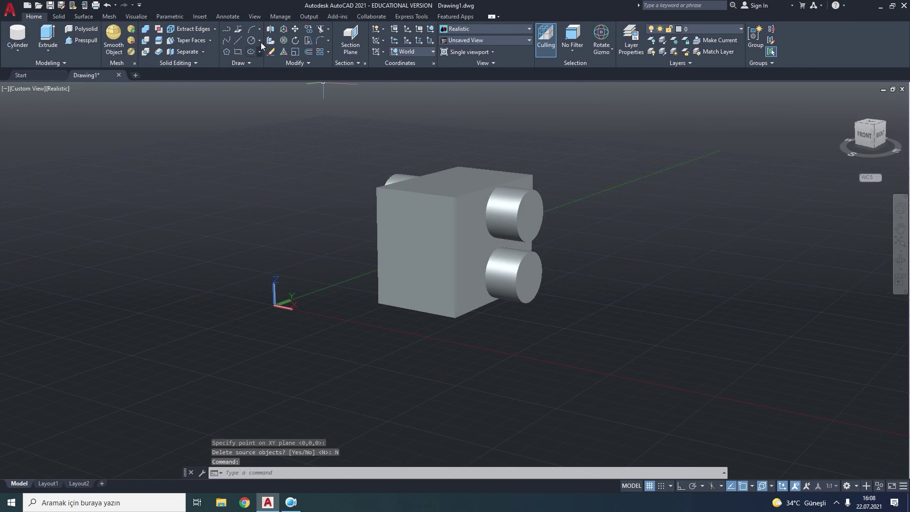
- Mirror all six solids across the ZX plane through 0,0,0, keeping the originals
click(271, 31)
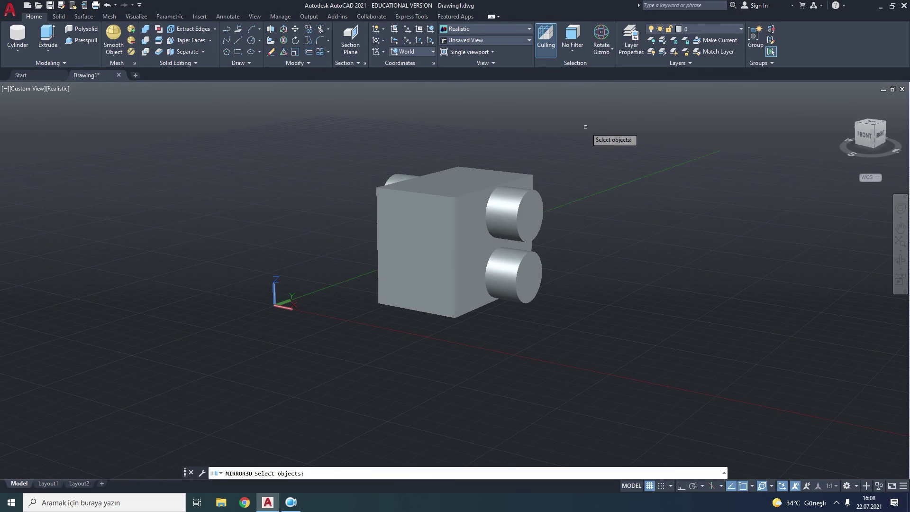
click(589, 128)
click(406, 338)
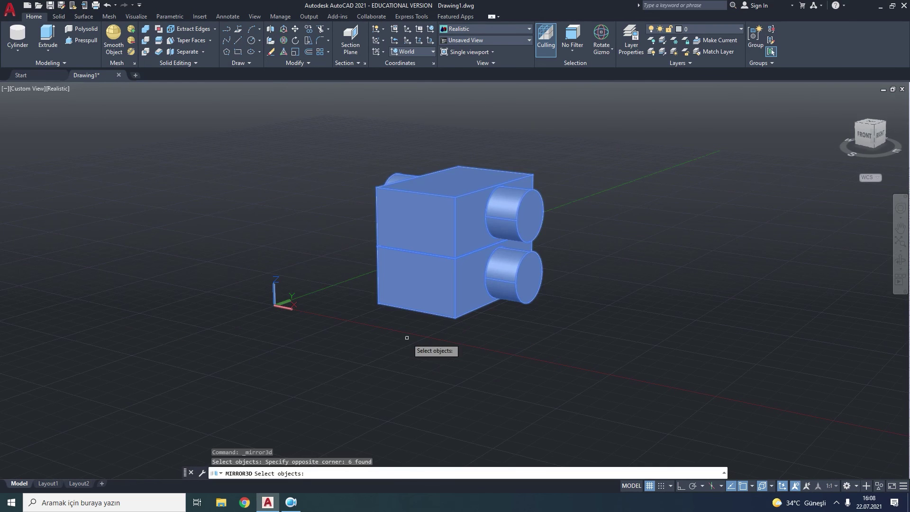
key(Return)
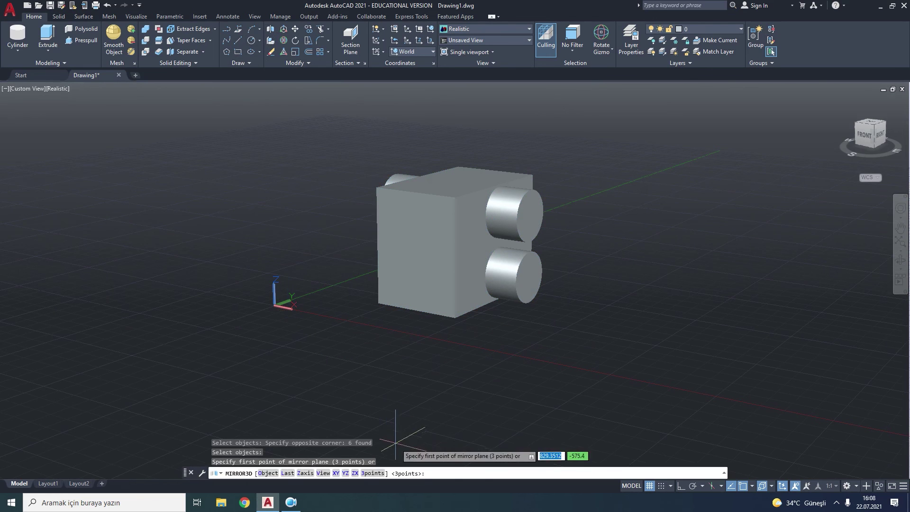
click(355, 473)
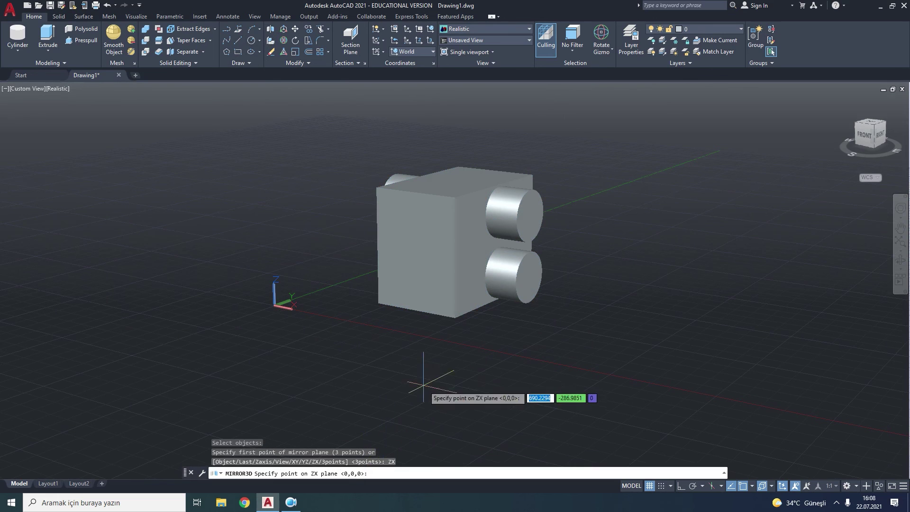
click(410, 307)
click(429, 344)
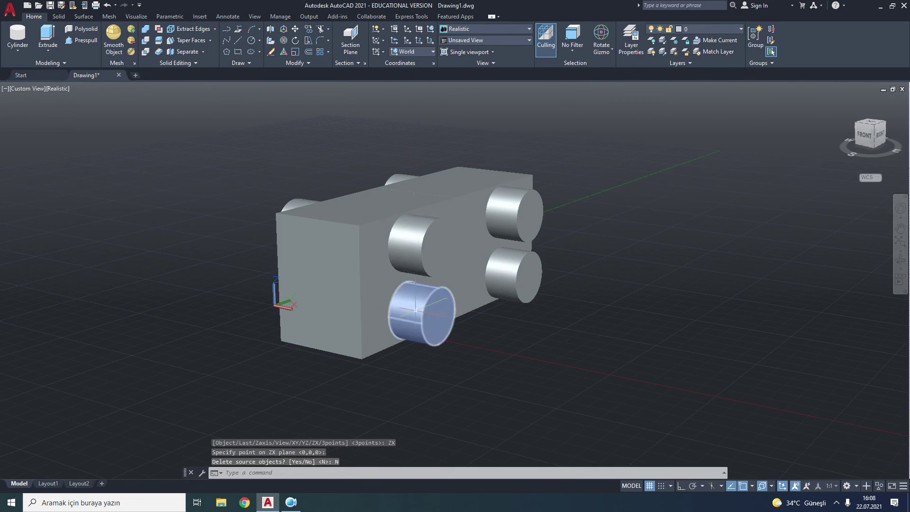
mouse_move(519, 366)
shift+middle_down()
mouse_move(646, 365)
mouse_move(524, 364)
mouse_move(573, 368)
shift+middle_up()
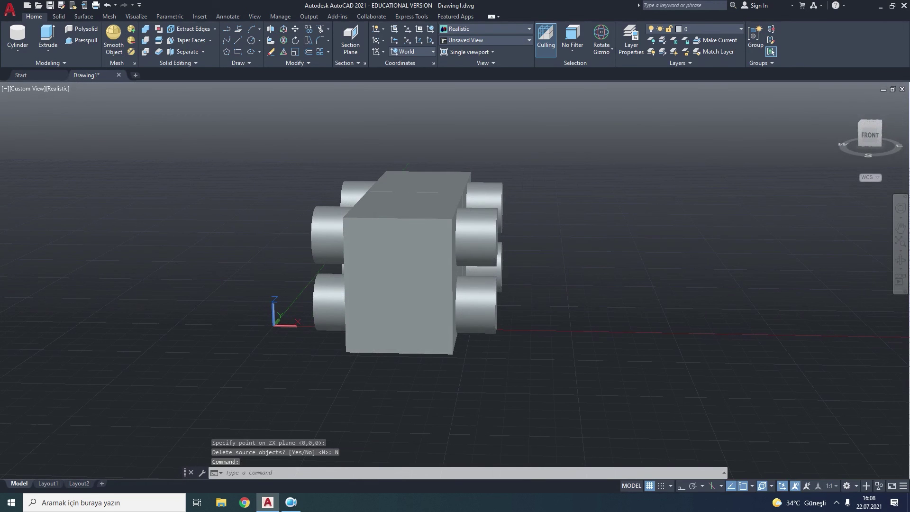